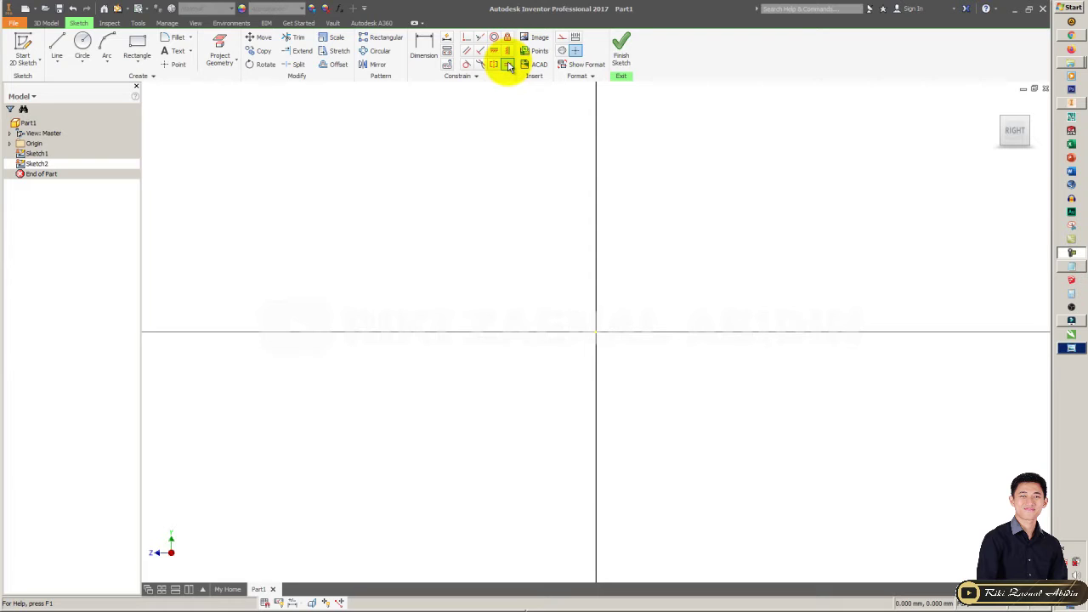
- Pan the empty Sketch2 so the axes move aside, and start the Circle command
{"action": "left_click", "coordinate": [507, 130]}
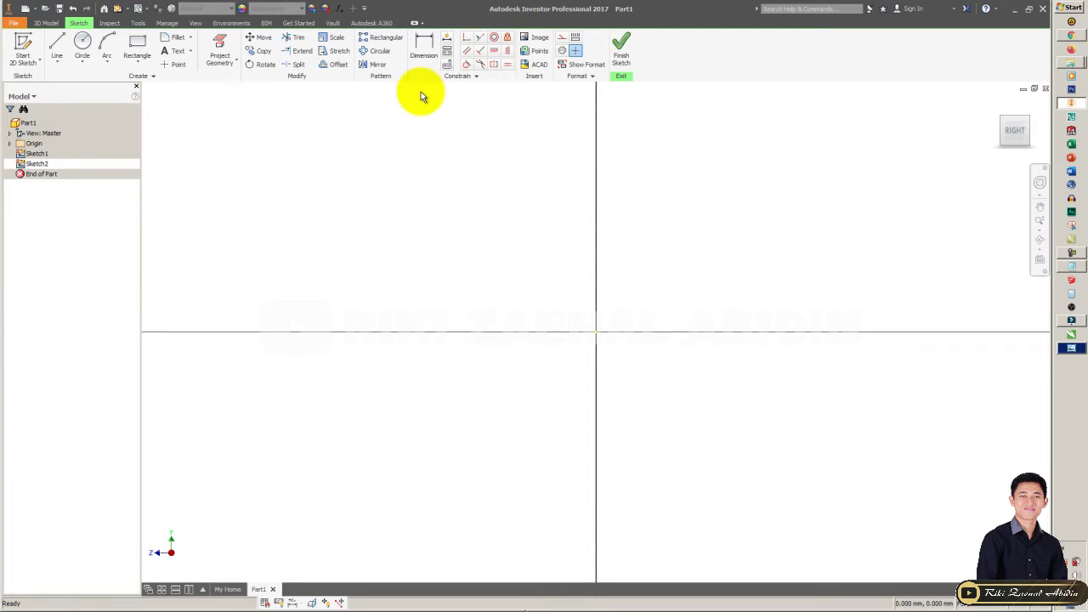
{"action": "middle_click_drag", "start_coordinate": [448, 196], "coordinate": [911, 485]}
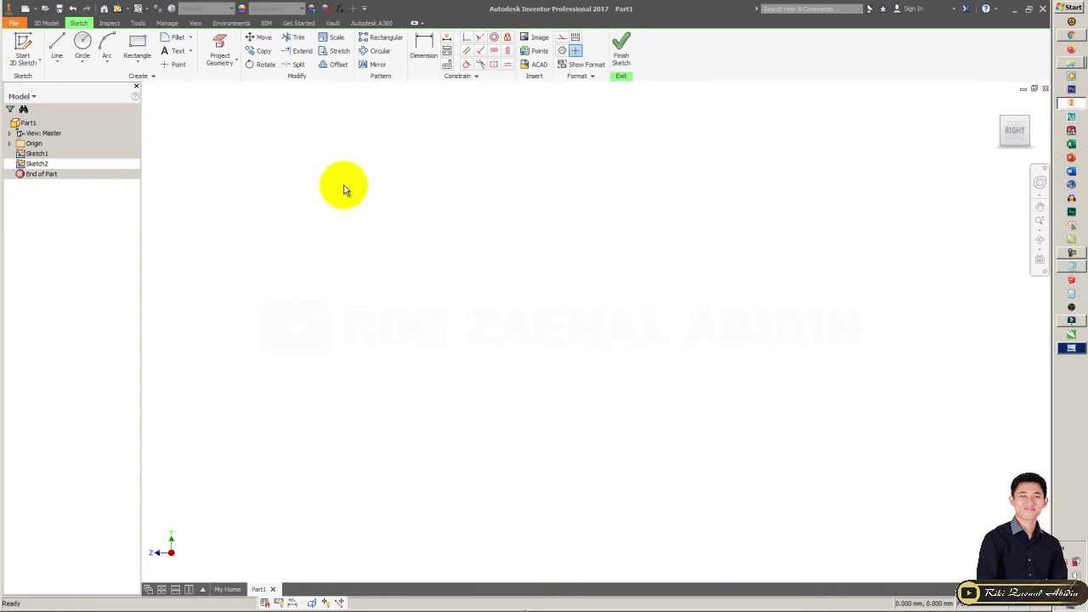
{"action": "left_click", "coordinate": [363, 234]}
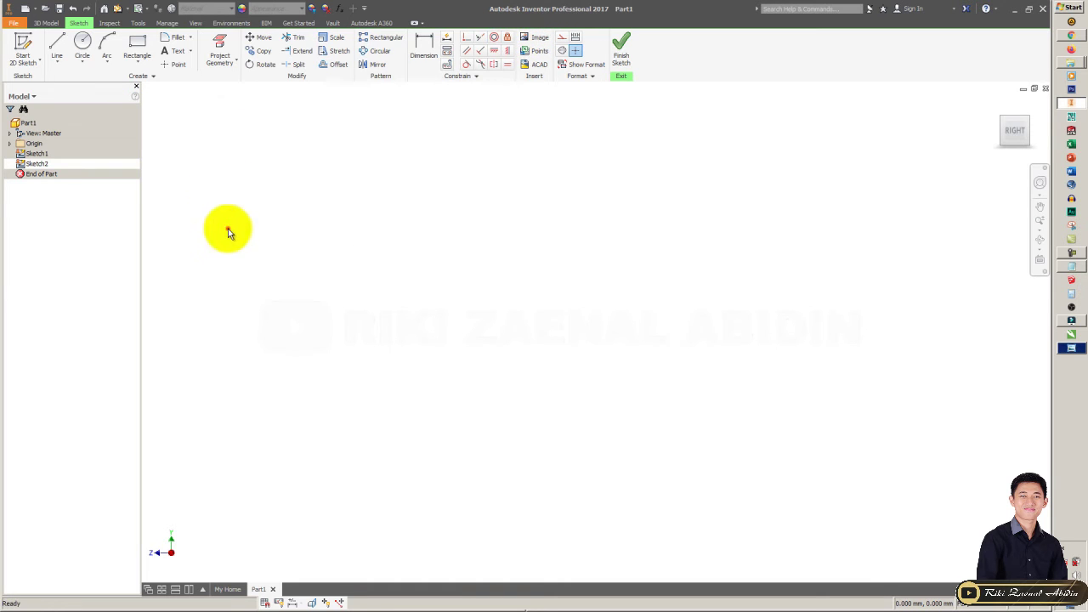
{"action": "left_click", "coordinate": [83, 44]}
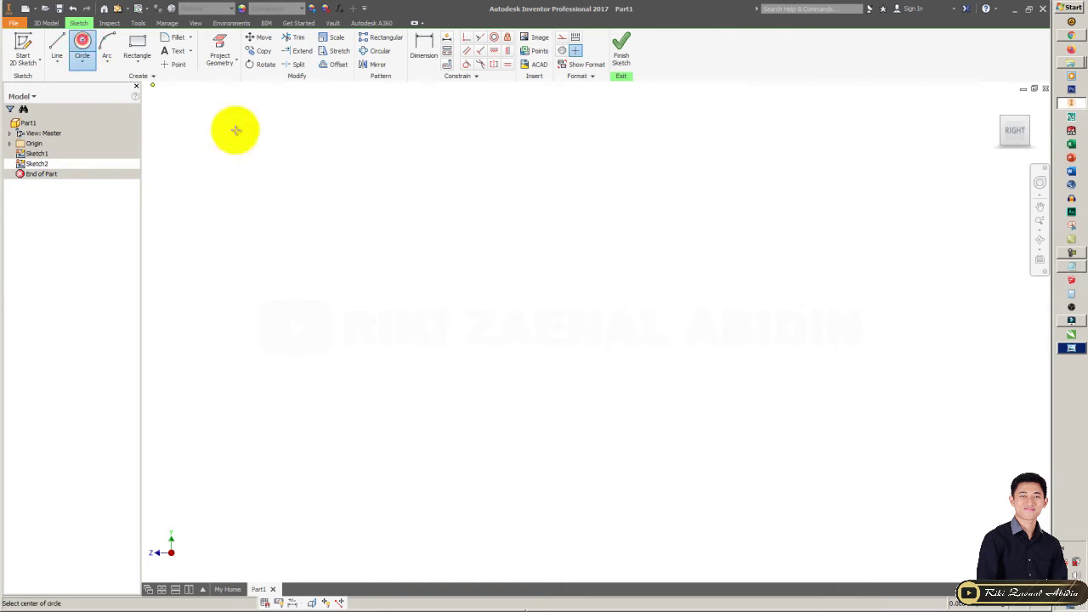
- Draw a center-point circle and a long vertical line to its left
{"action": "left_click", "coordinate": [361, 207]}
{"action": "left_click", "coordinate": [389, 226]}
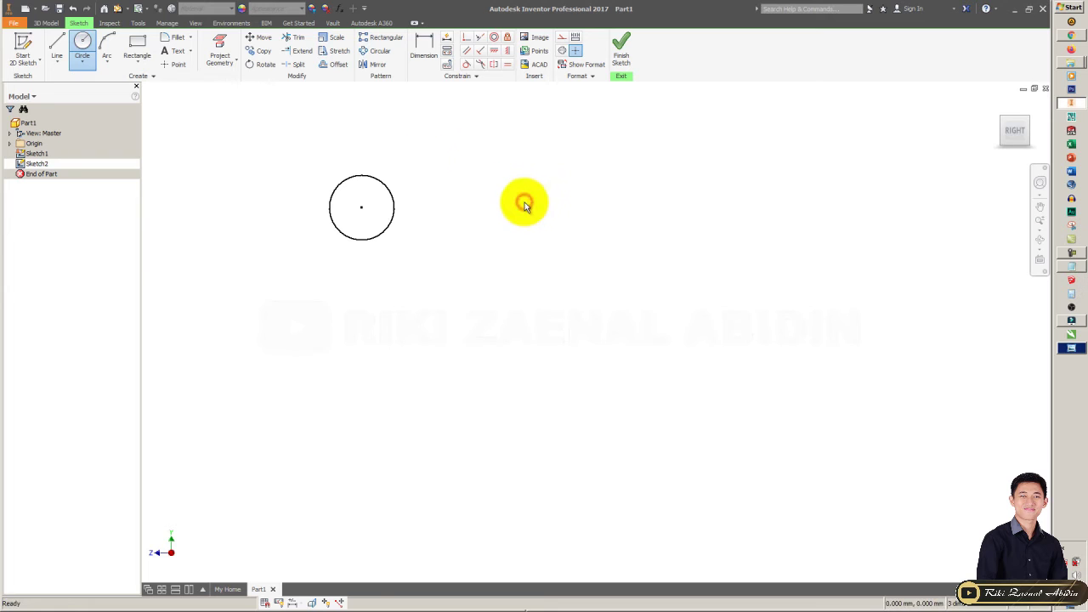
{"action": "left_click", "coordinate": [58, 45]}
{"action": "left_click", "coordinate": [269, 134]}
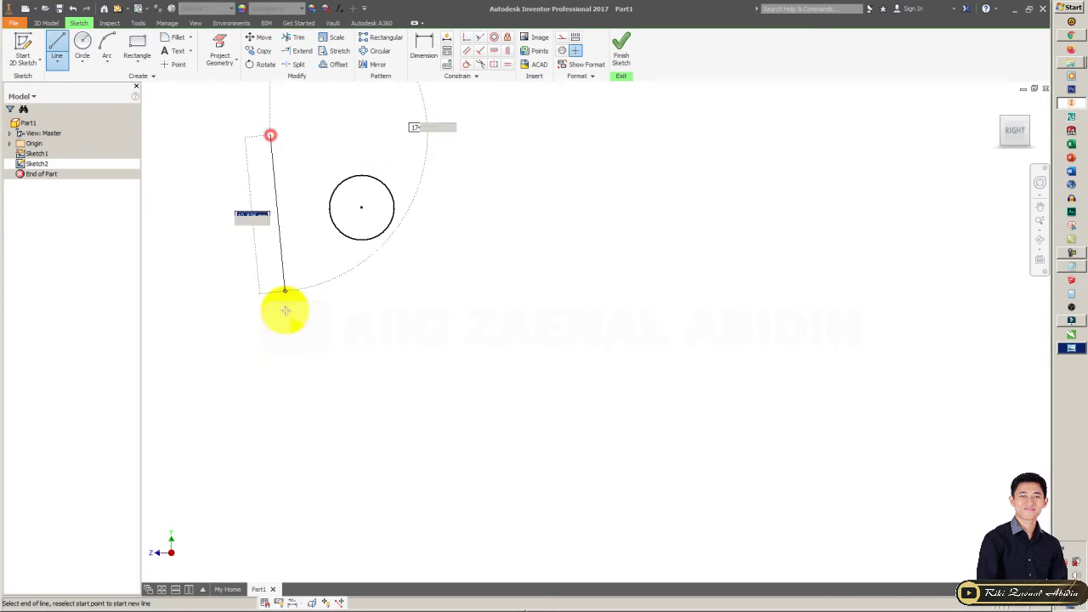
{"action": "left_click", "coordinate": [270, 380]}
{"action": "middle_click_drag", "start_coordinate": [319, 314], "coordinate": [423, 375]}
{"action": "key", "text": "Escape"}
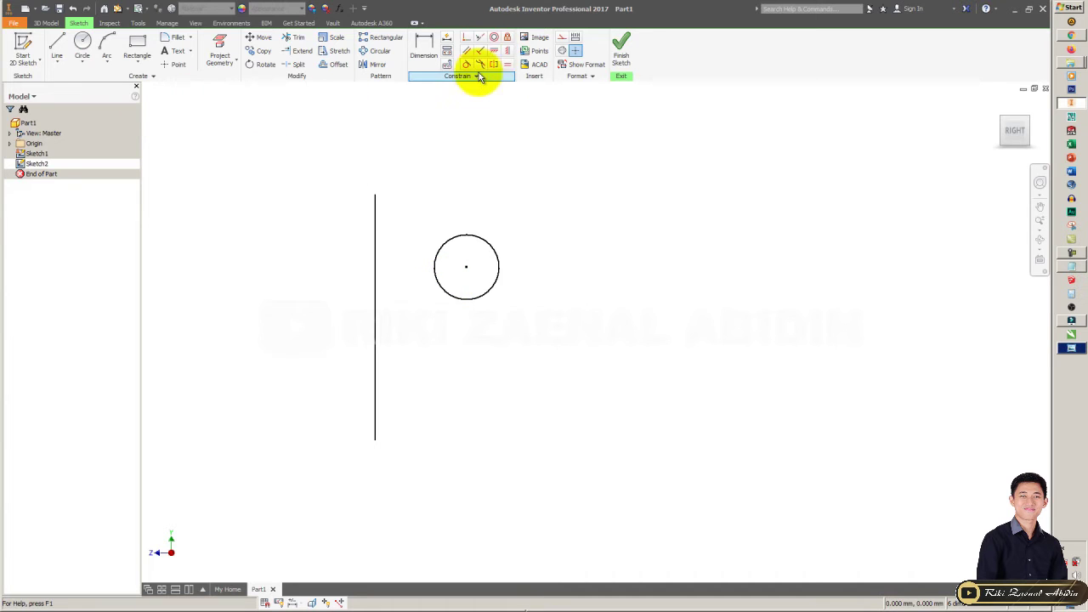
{"action": "left_click", "coordinate": [429, 44]}
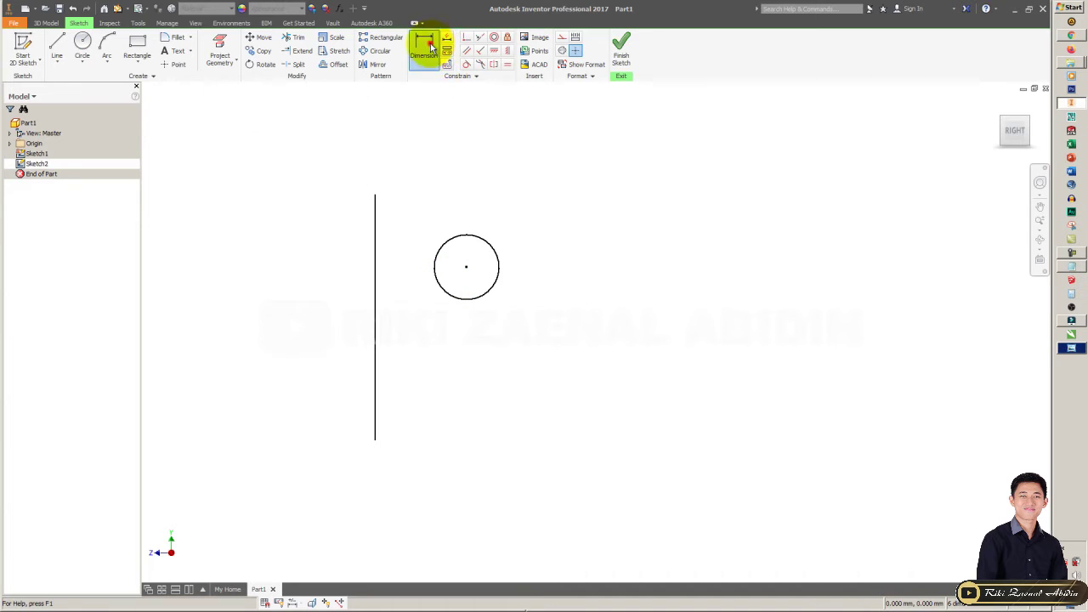
- Dimension the horizontal distance from the vertical line to the circle's centre as 11 mm
{"action": "left_click", "coordinate": [374, 223]}
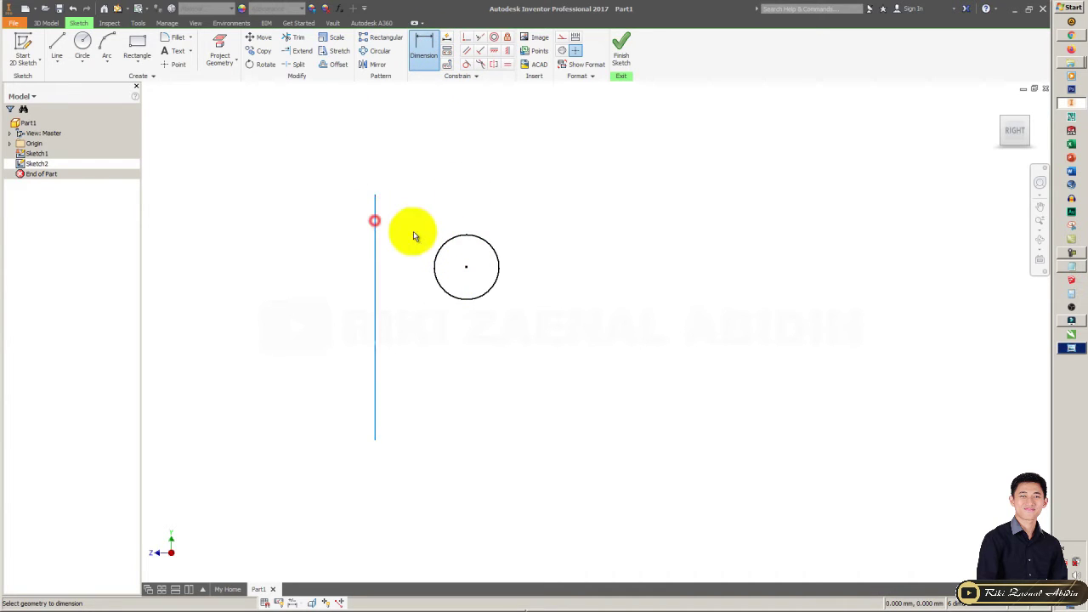
{"action": "left_click", "coordinate": [467, 267]}
{"action": "left_click", "coordinate": [431, 167]}
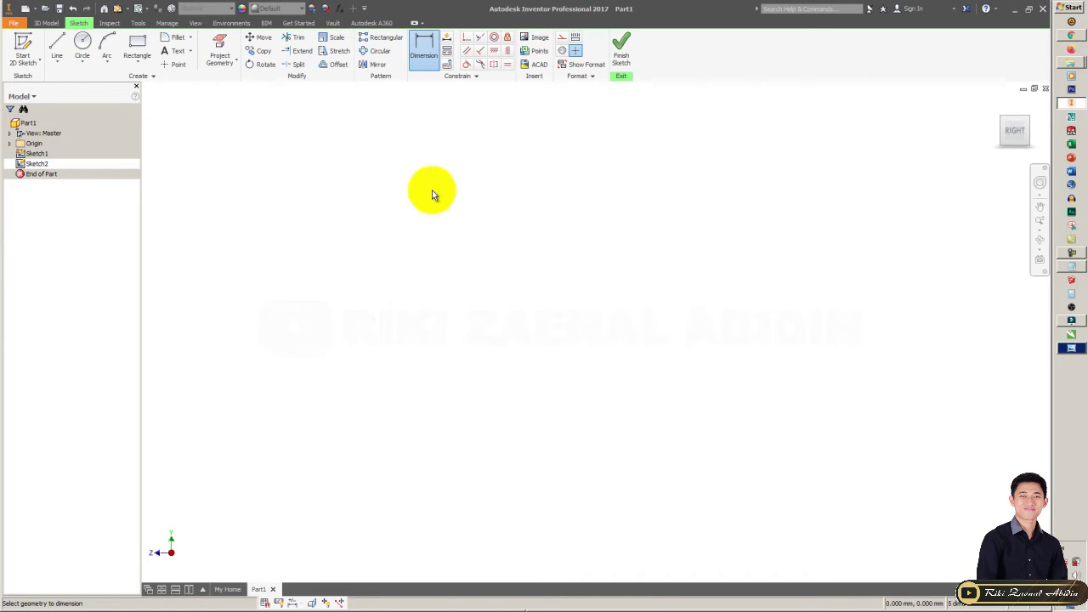
{"action": "scroll", "coordinate": [408, 148], "scroll_direction": "up", "scroll_amount": 2}
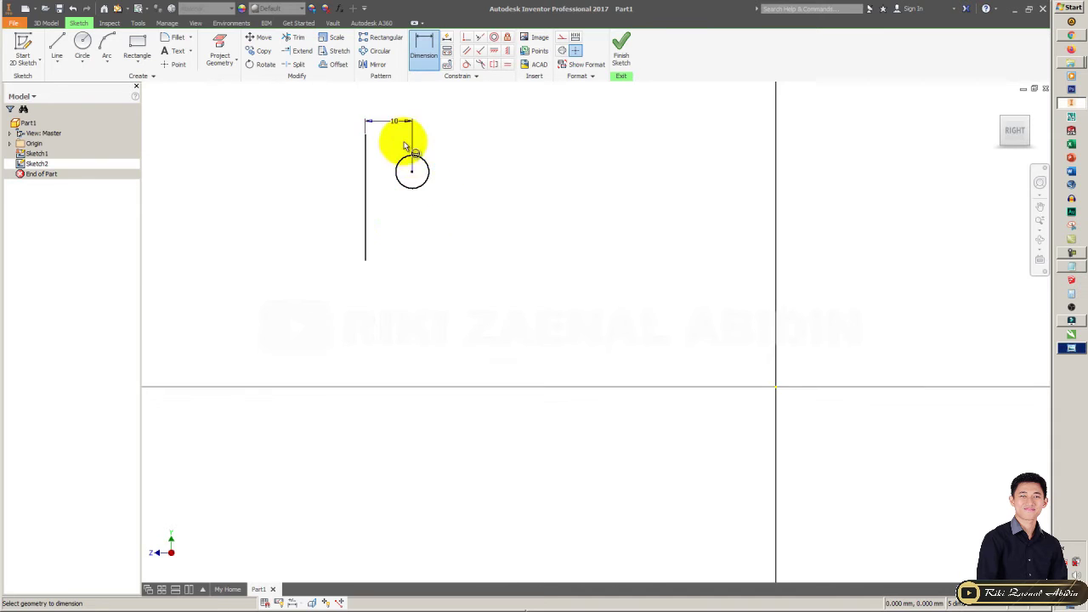
{"action": "scroll", "coordinate": [425, 170], "scroll_direction": "up", "scroll_amount": 3}
{"action": "double_click", "coordinate": [437, 177]}
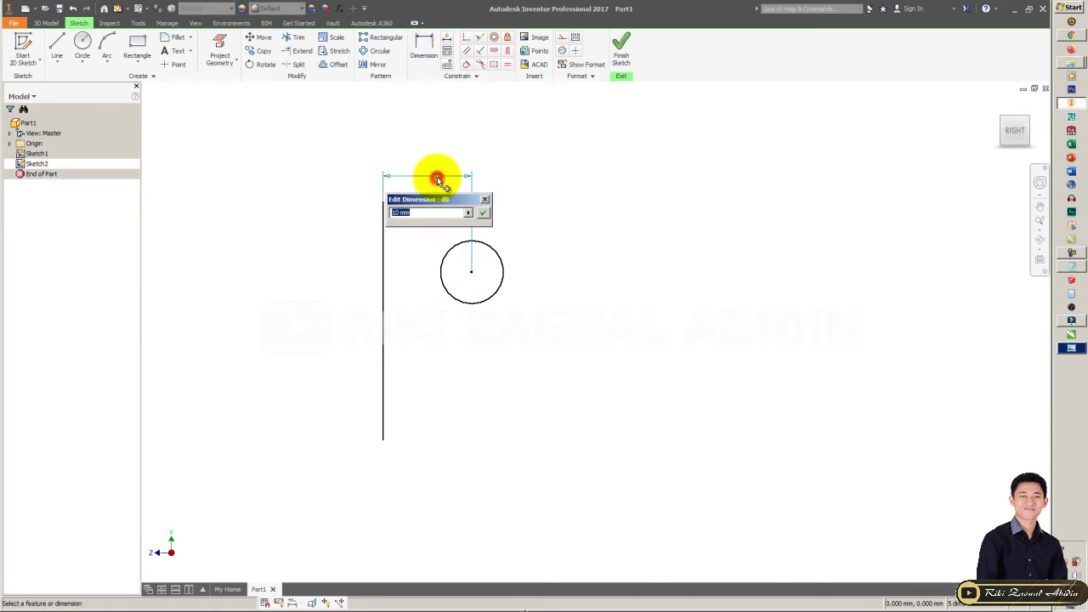
{"action": "type", "text": "11"}
{"action": "key", "text": "Return"}
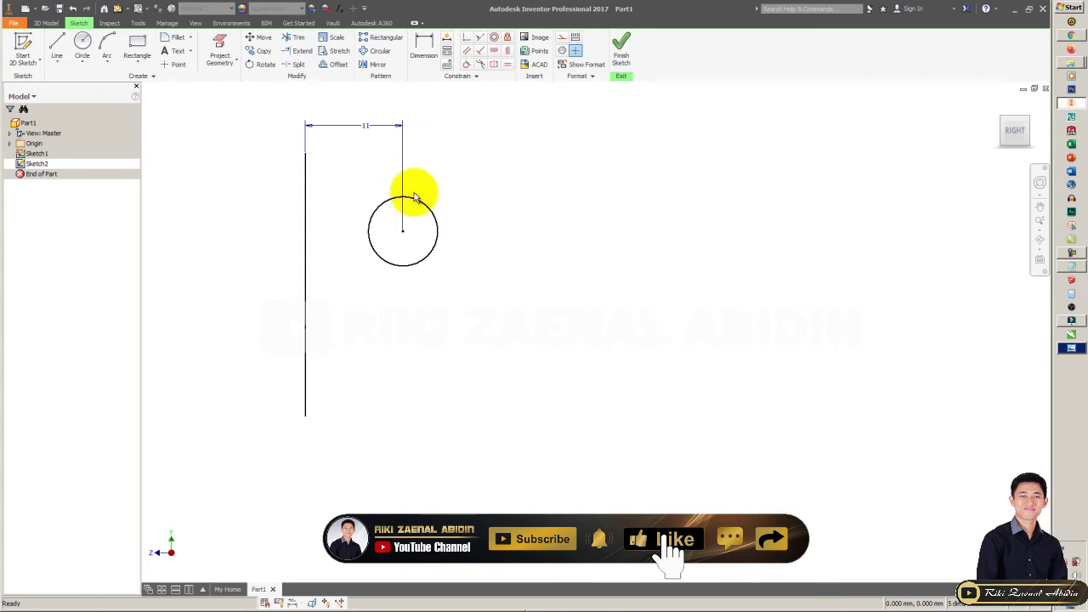
{"action": "middle_click_drag", "start_coordinate": [414, 197], "coordinate": [500, 244]}
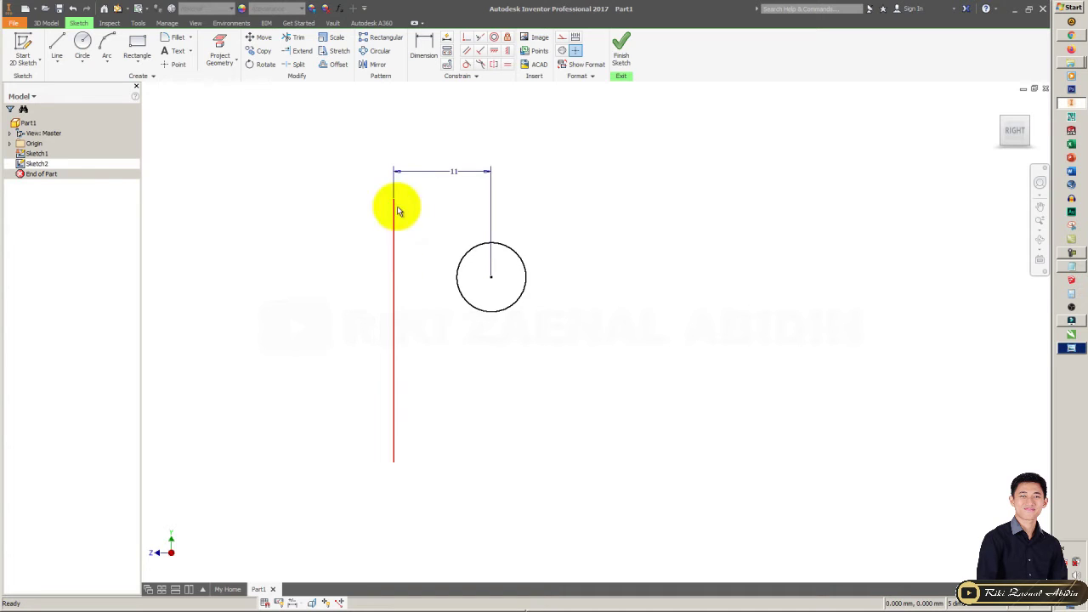
- Lock the vertical line in place with a Fix constraint
{"action": "left_click", "coordinate": [415, 261]}
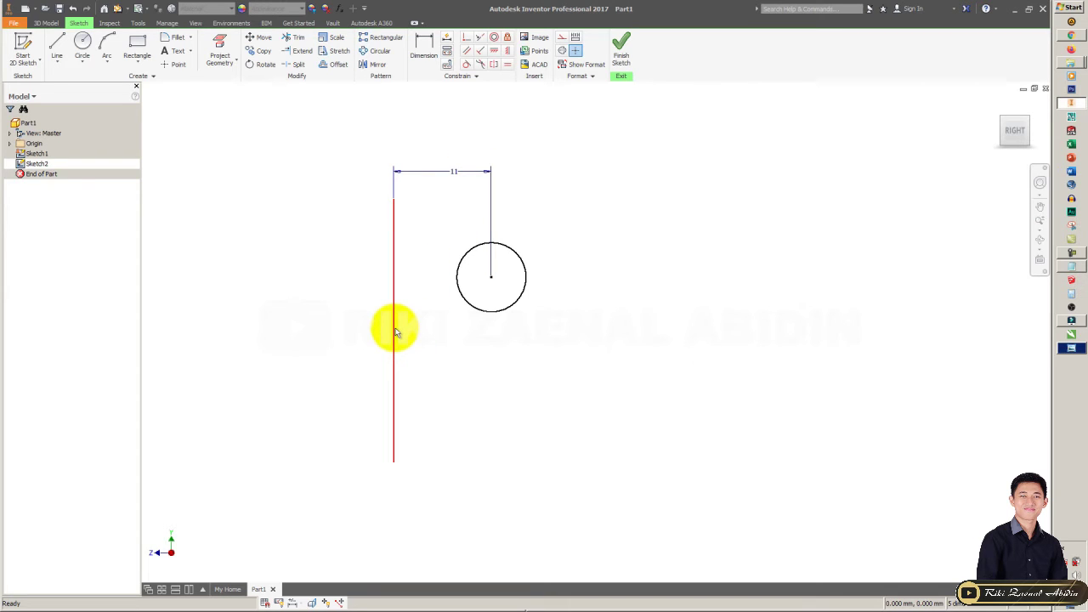
{"action": "left_click", "coordinate": [393, 332]}
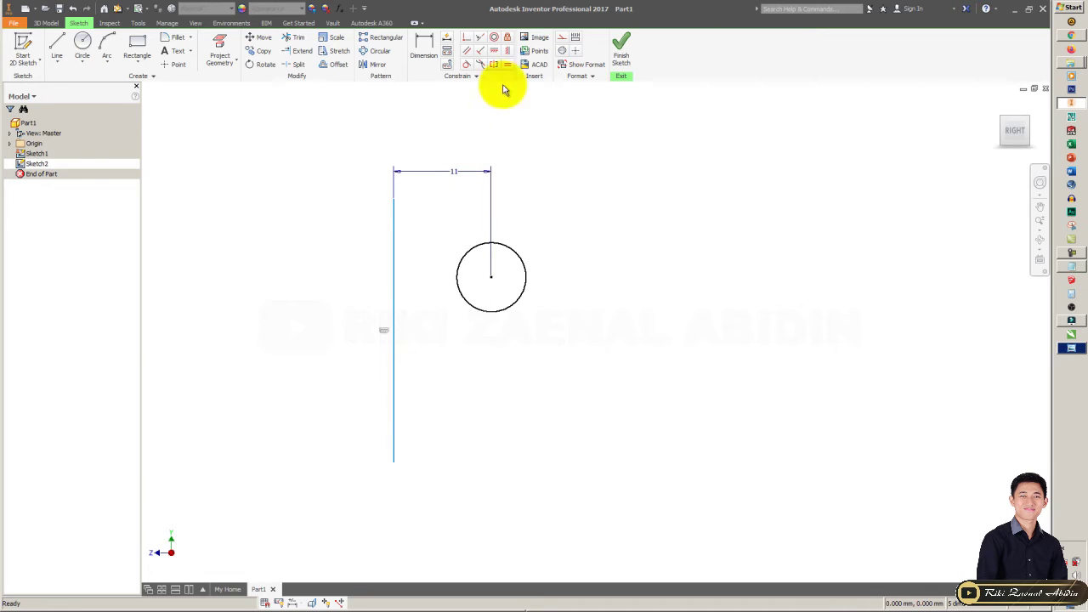
{"action": "left_click", "coordinate": [507, 38]}
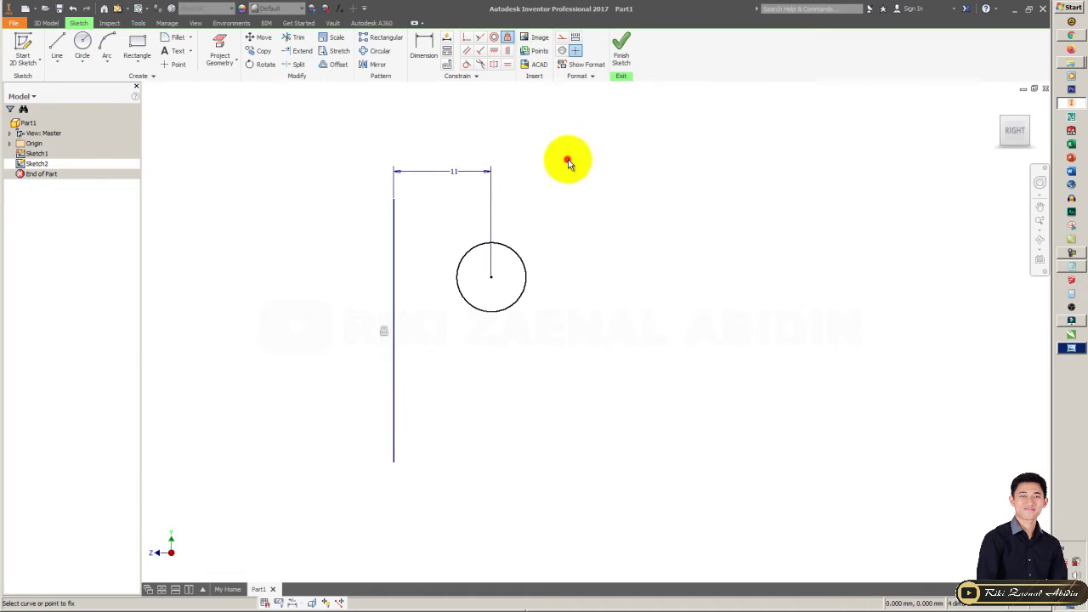
{"action": "left_click", "coordinate": [422, 334]}
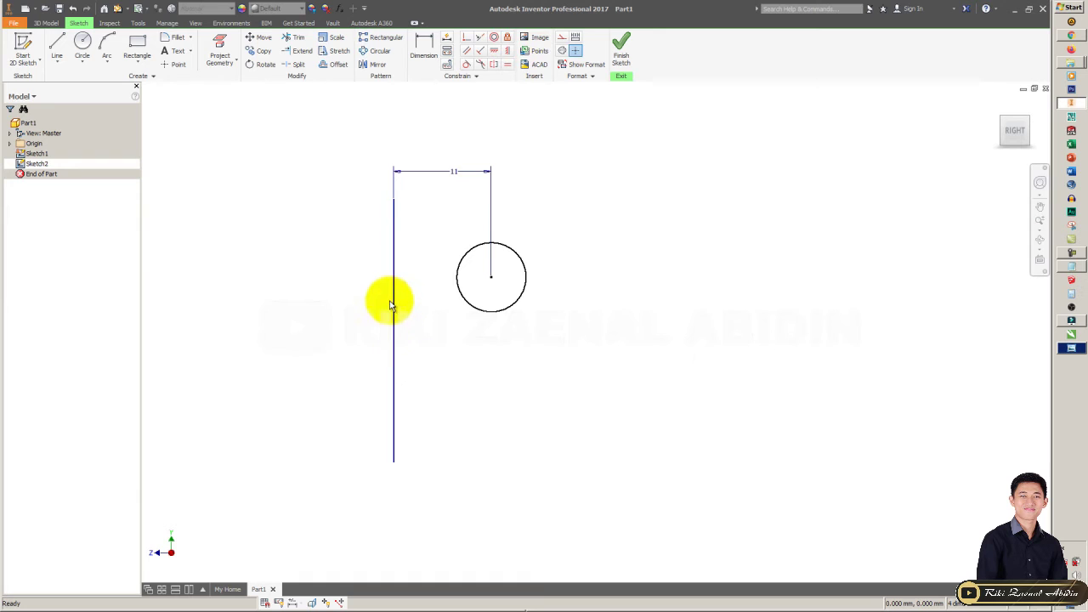
{"action": "left_click", "coordinate": [396, 215]}
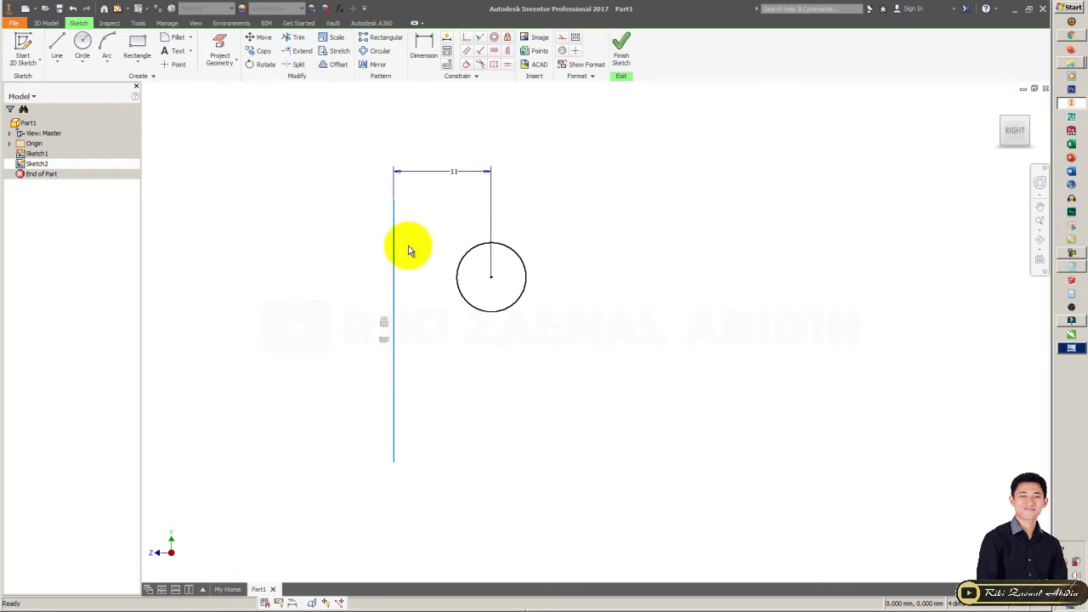
{"action": "left_click", "coordinate": [418, 218]}
- Change the line-to-centre dimension from 11 to 20 mm
{"action": "double_click", "coordinate": [456, 171]}
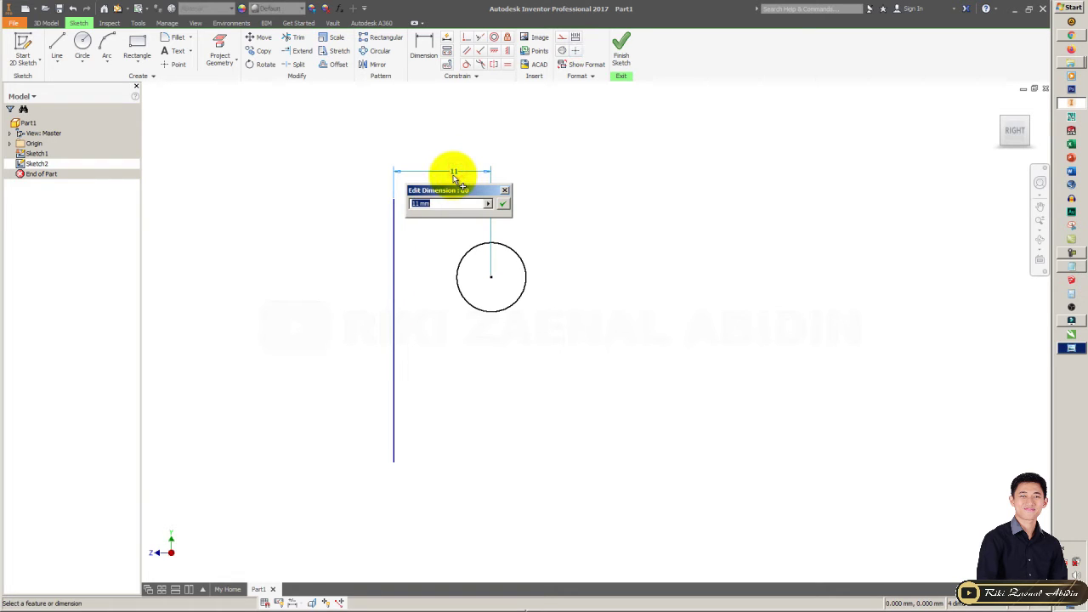
{"action": "type", "text": "0"}
{"action": "key", "text": "Return"}
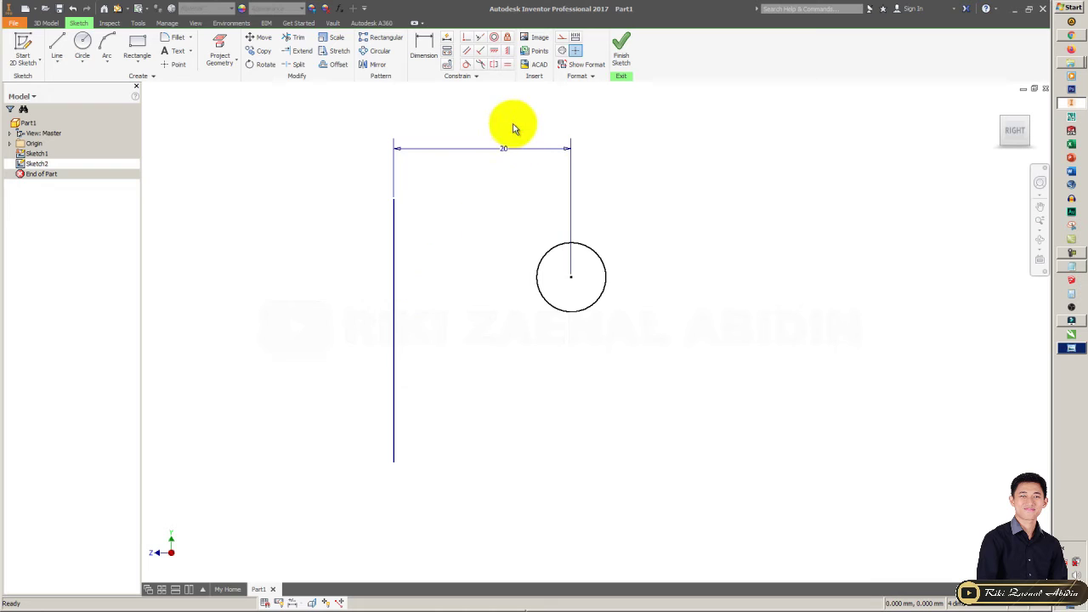
{"action": "left_click", "coordinate": [665, 218]}
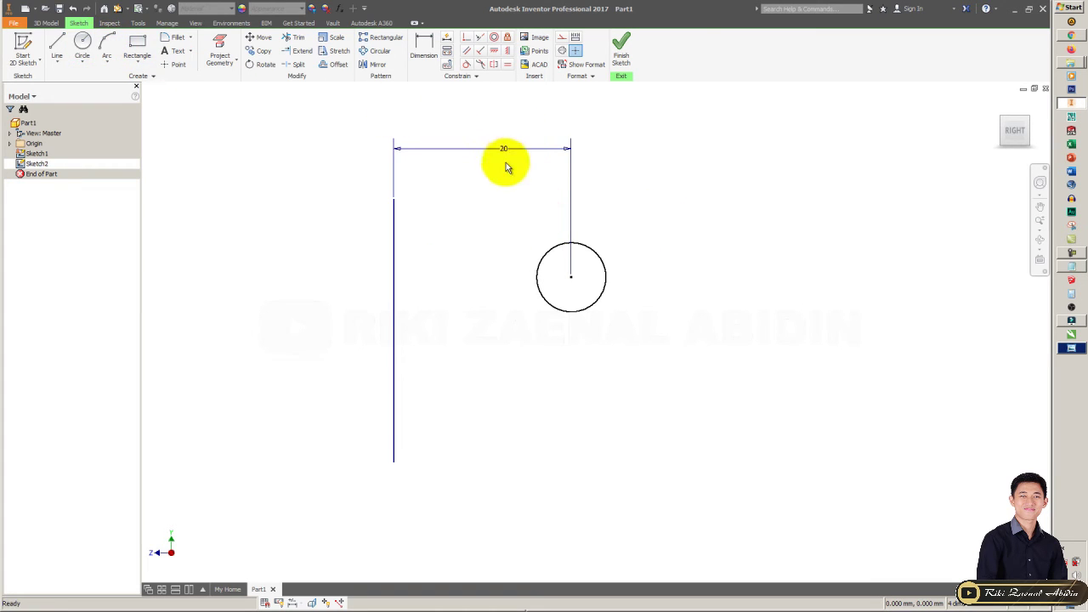
{"action": "middle_click_drag", "start_coordinate": [457, 180], "coordinate": [561, 186]}
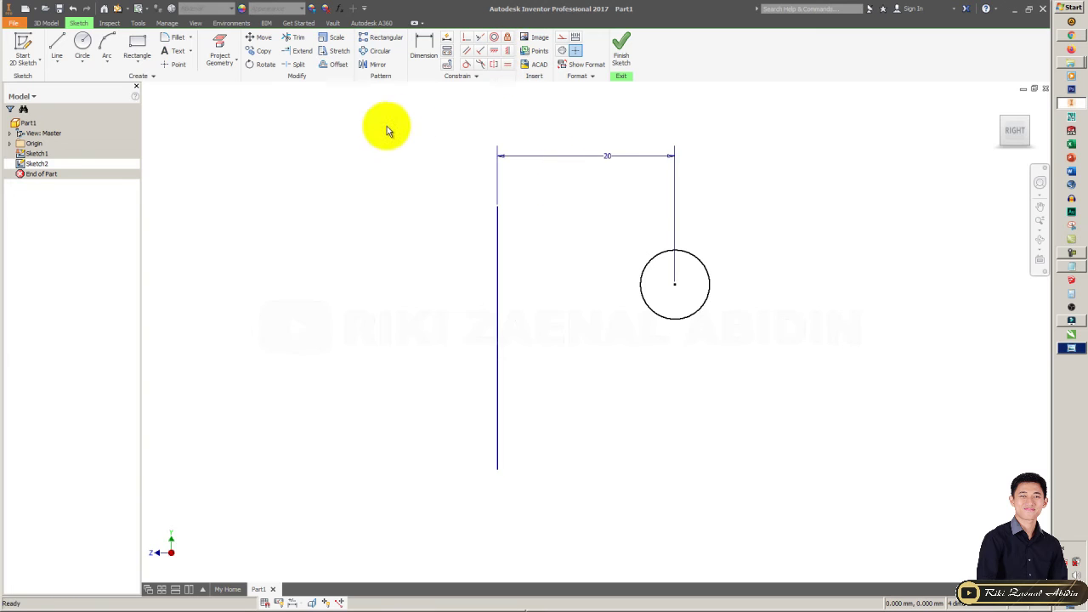
- Draw a new, slightly slanted line to the left of the sketch
{"action": "left_click", "coordinate": [56, 47]}
{"action": "left_click", "coordinate": [245, 273]}
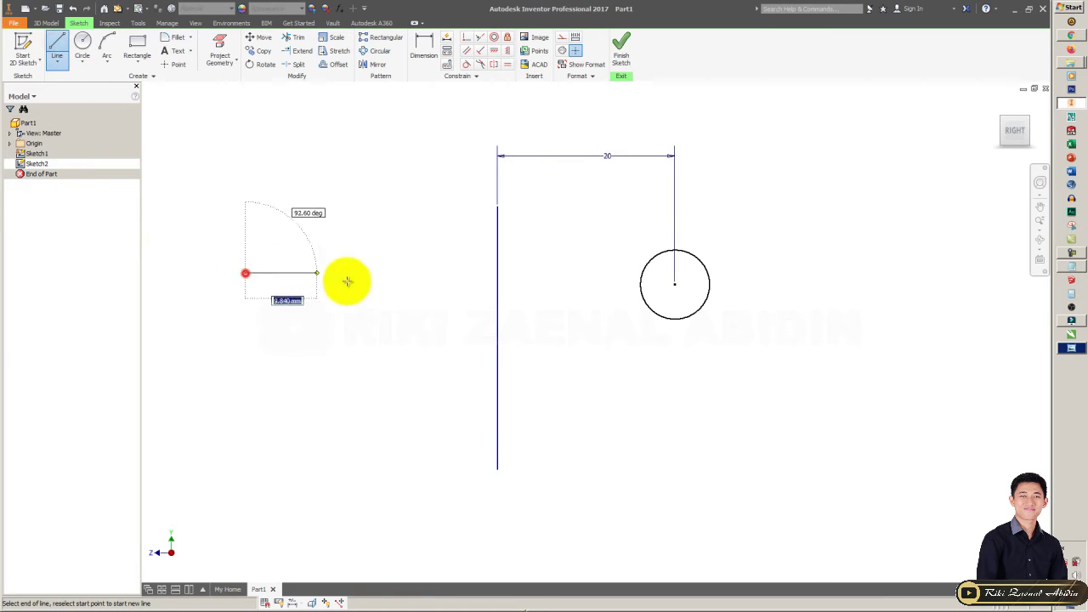
{"action": "left_click", "coordinate": [432, 244]}
{"action": "key", "text": "Escape"}
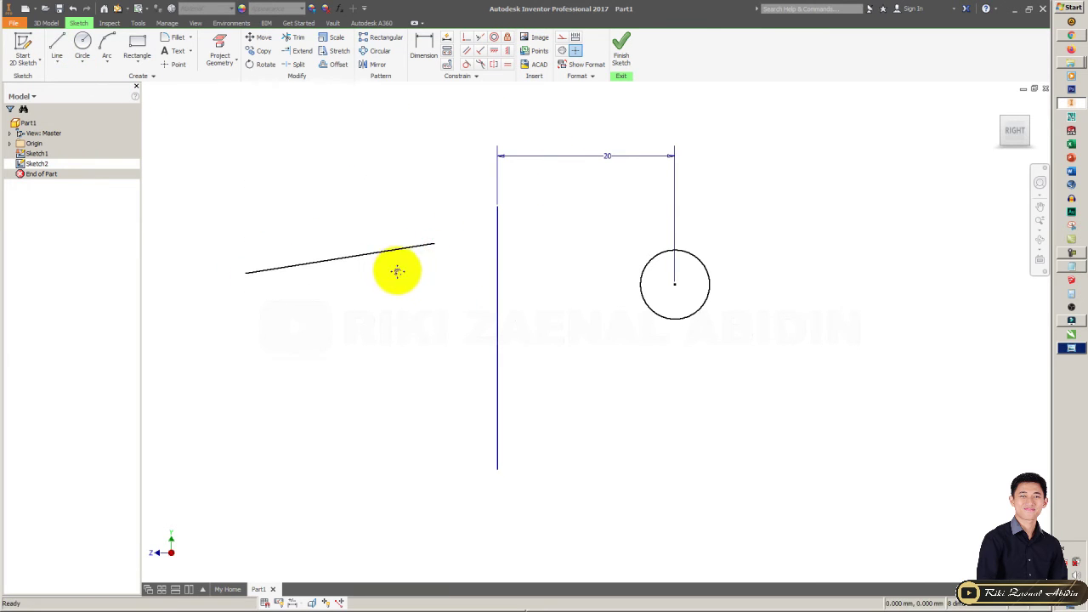
{"action": "mouse_move", "coordinate": [396, 270]}
{"action": "middle_mouse_down"}
{"action": "mouse_move", "coordinate": [455, 292]}
{"action": "mouse_move", "coordinate": [692, 275]}
{"action": "mouse_move", "coordinate": [612, 293]}
{"action": "middle_mouse_up"}
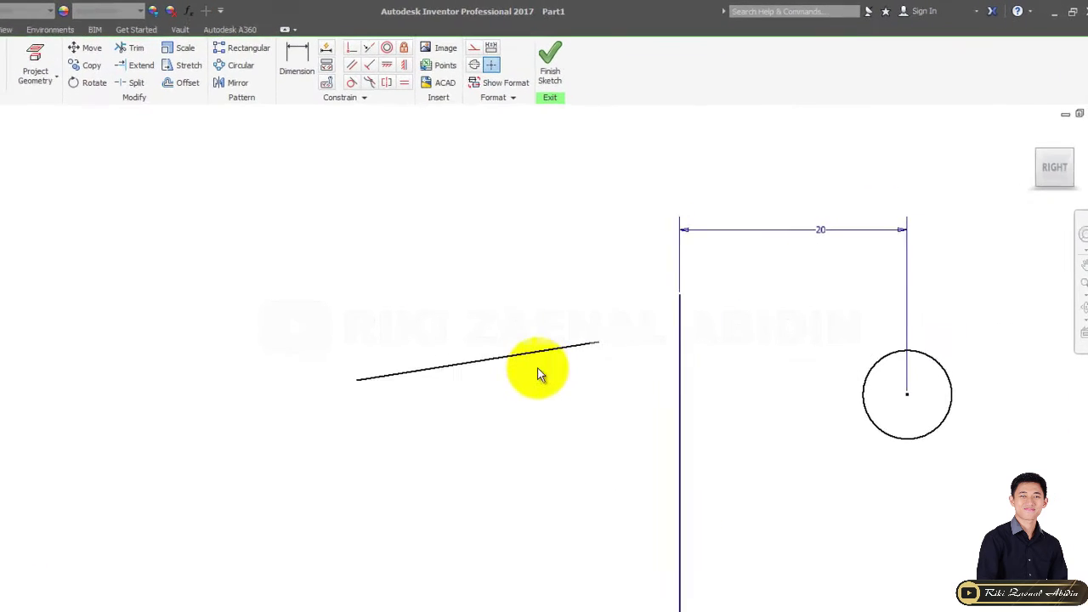
{"action": "left_click_drag", "start_coordinate": [527, 354], "coordinate": [368, 389]}
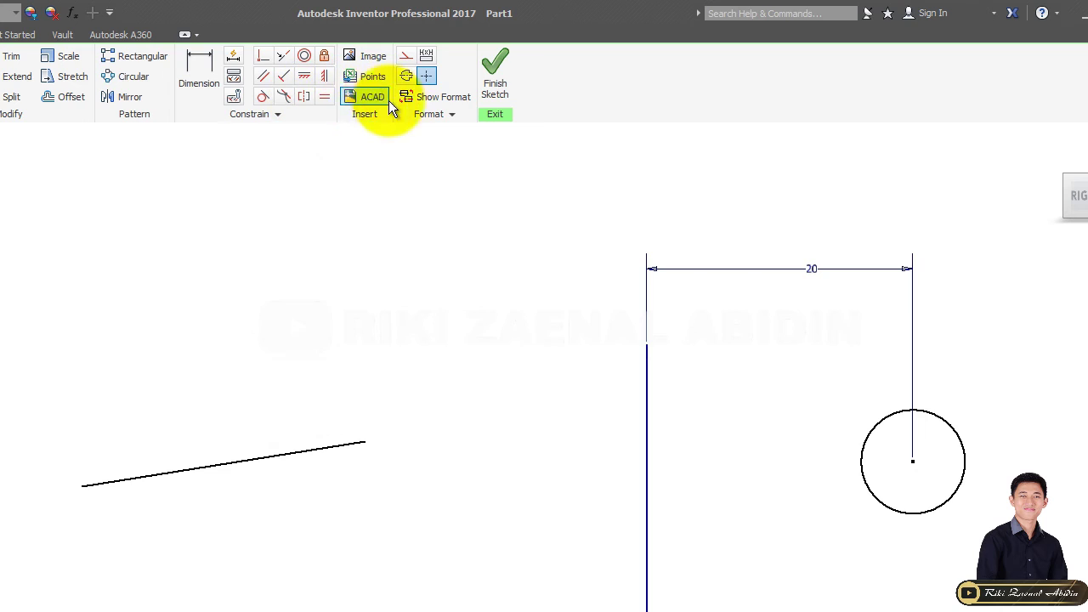
- Apply a Horizontal constraint to the slanted left line
{"action": "left_click", "coordinate": [323, 78]}
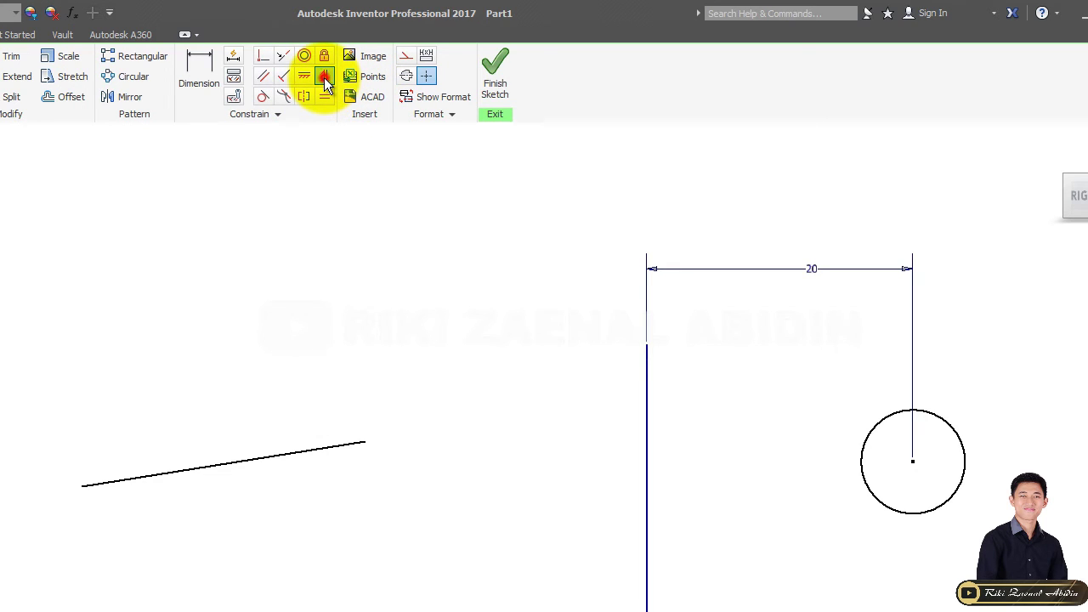
{"action": "left_click", "coordinate": [354, 450]}
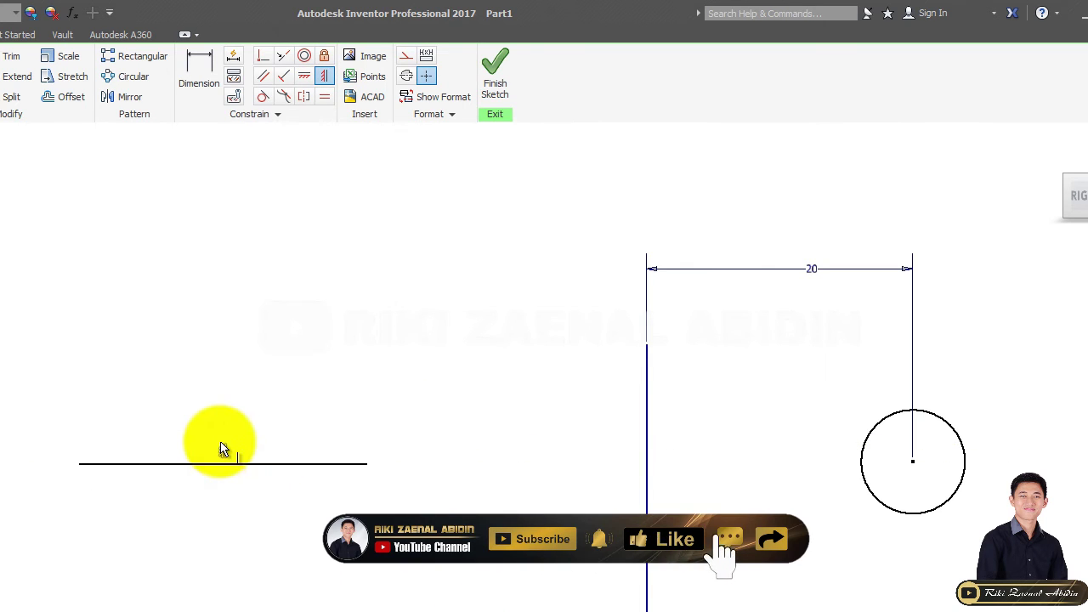
{"action": "left_click", "coordinate": [220, 451]}
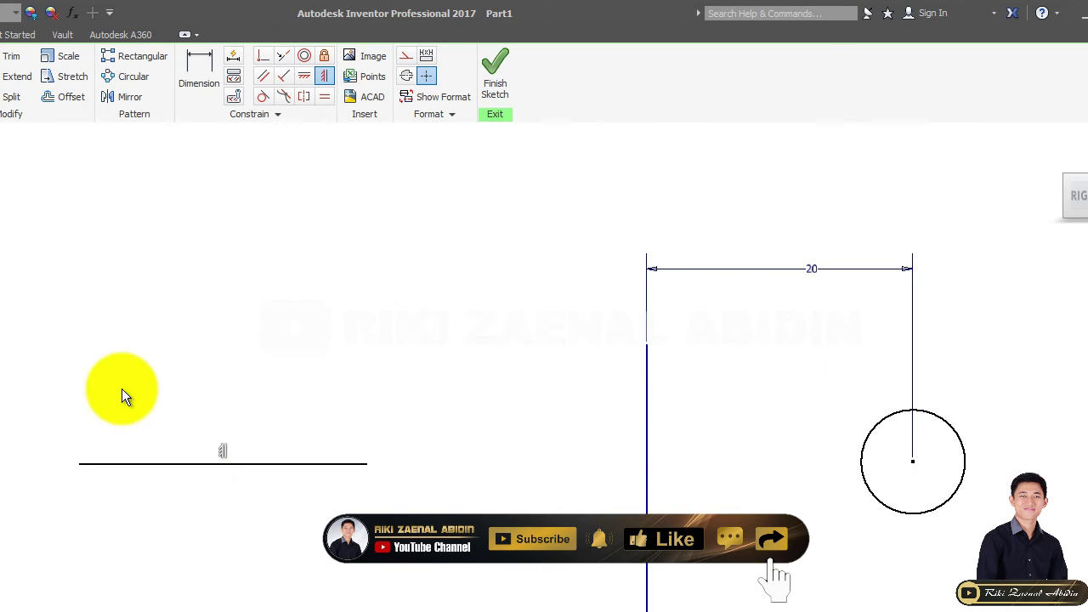
{"action": "key", "text": "Escape"}
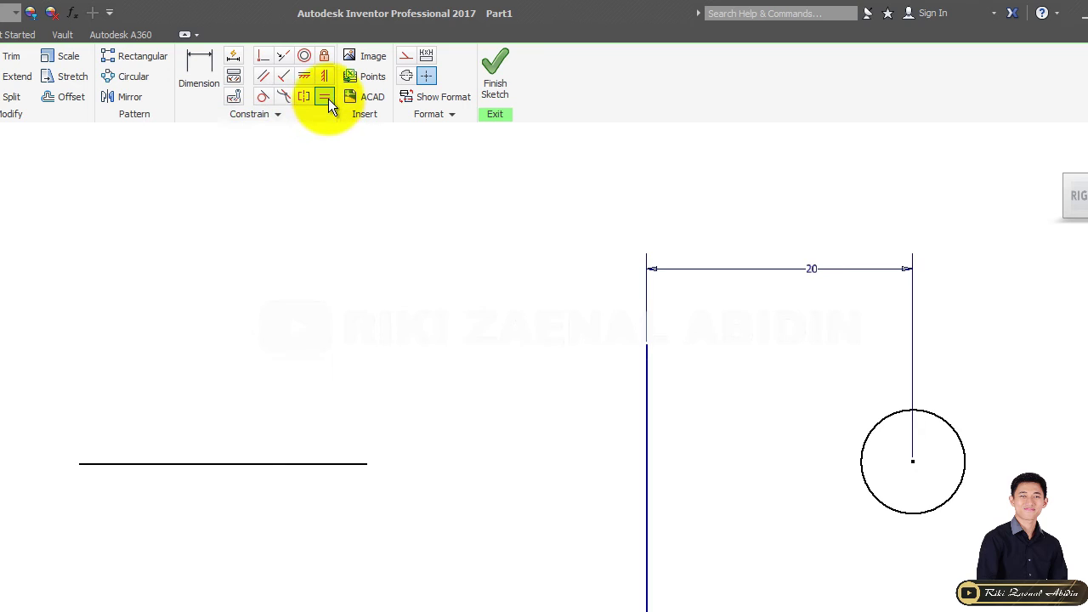
{"action": "middle_click_drag", "start_coordinate": [243, 239], "coordinate": [591, 451]}
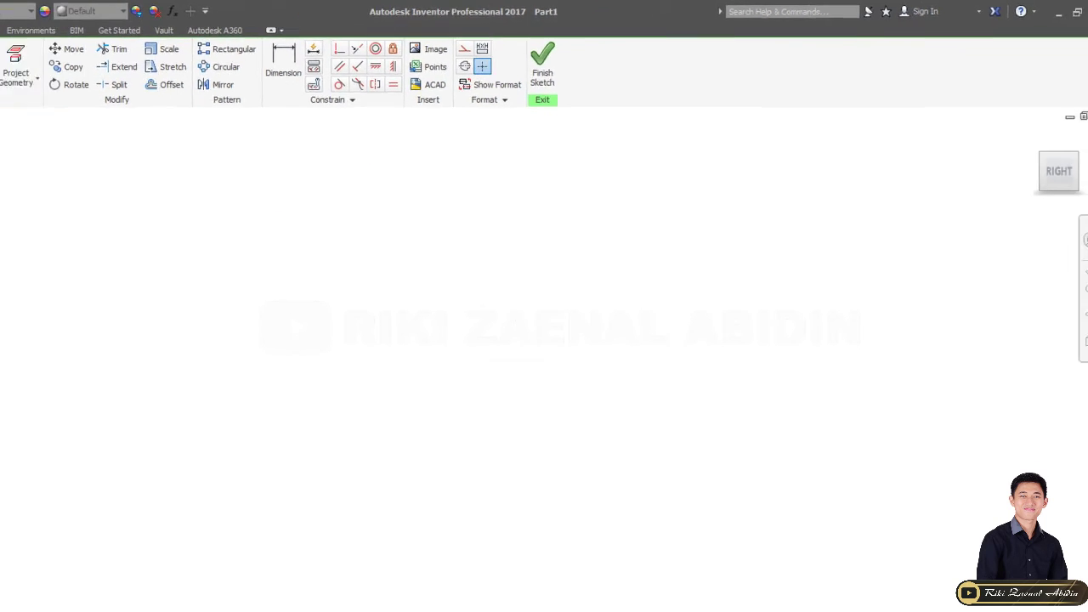
- Draw two circles side by side, a larger one left and a smaller one right
{"action": "left_click", "coordinate": [82, 47]}
{"action": "left_click", "coordinate": [337, 251]}
{"action": "left_click", "coordinate": [403, 296]}
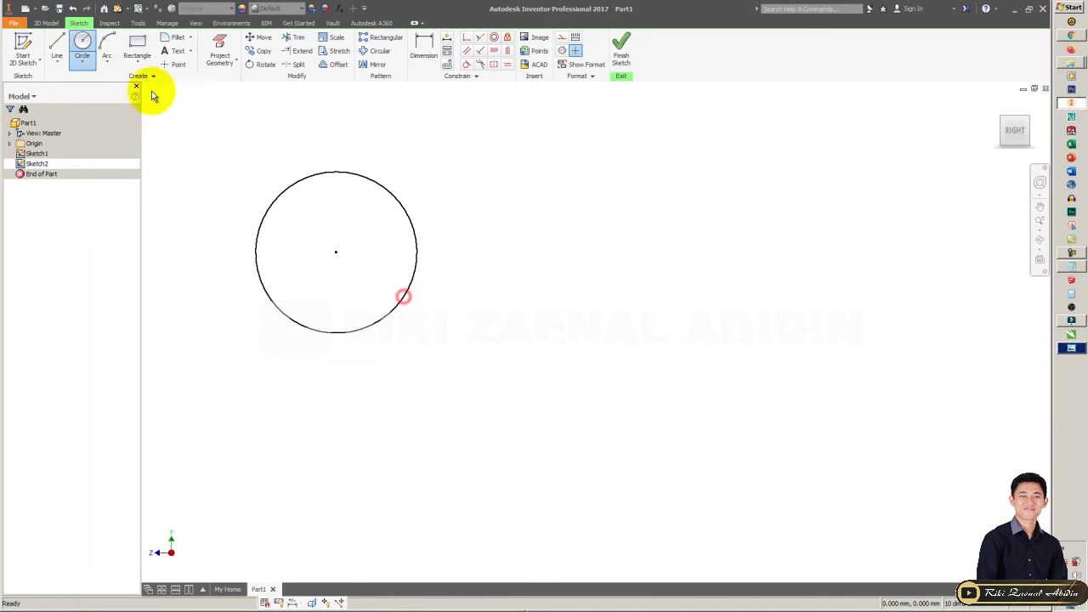
{"action": "left_click", "coordinate": [573, 242]}
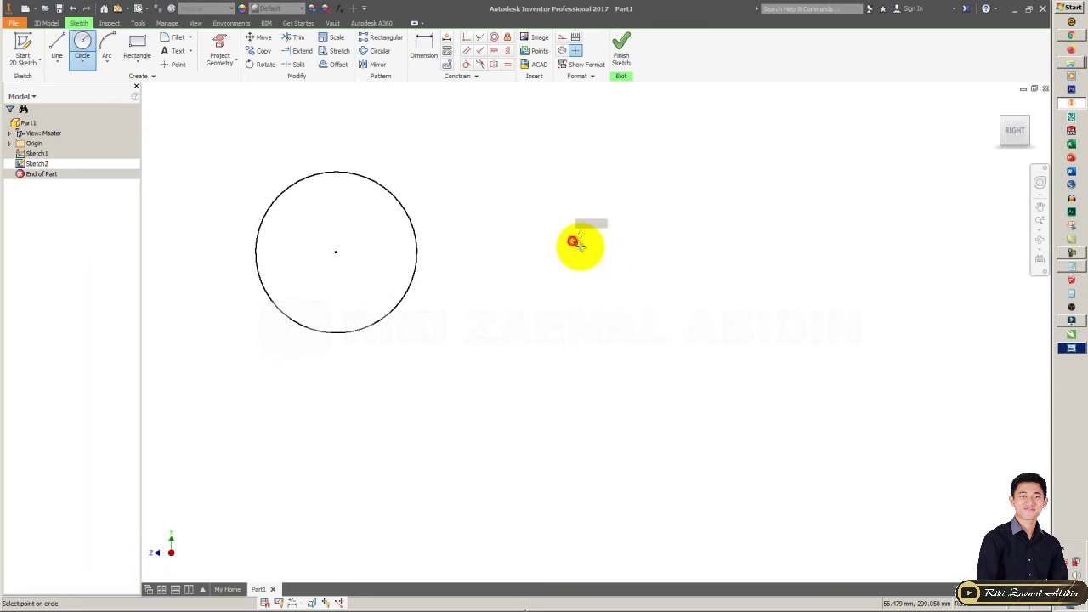
{"action": "left_click", "coordinate": [607, 263]}
{"action": "key", "text": "Escape"}
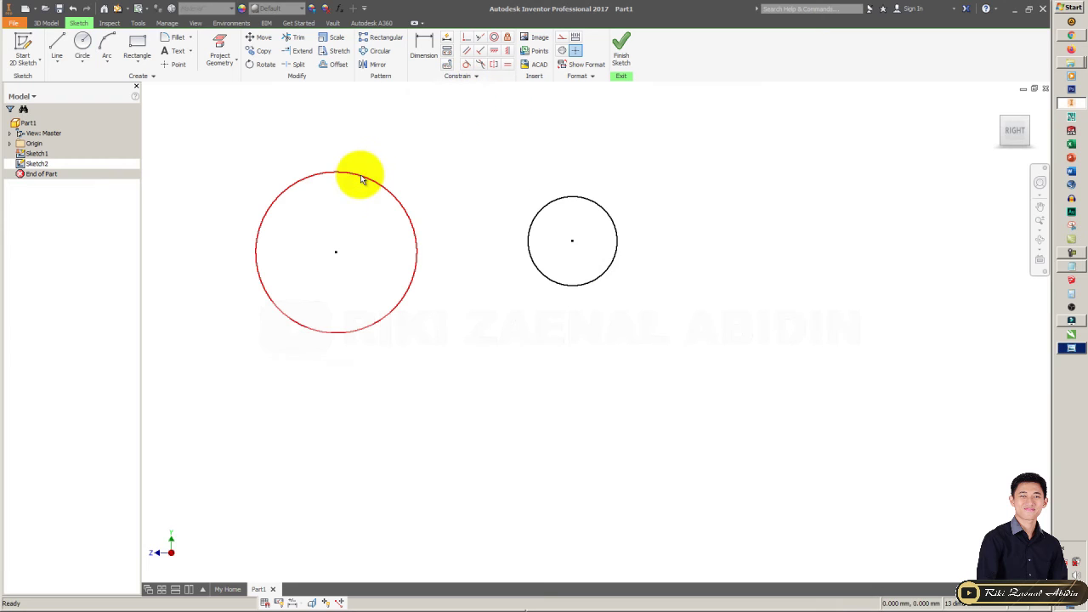
- Constrain the two circles to be equal in size
{"action": "left_click", "coordinate": [507, 64]}
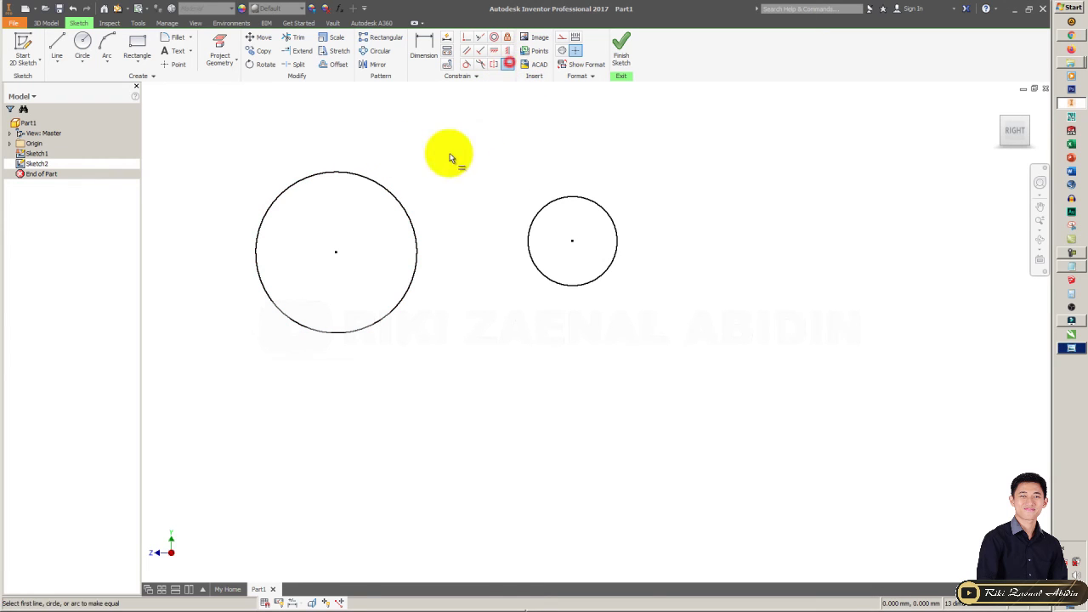
{"action": "left_click", "coordinate": [396, 198]}
{"action": "left_click", "coordinate": [570, 203]}
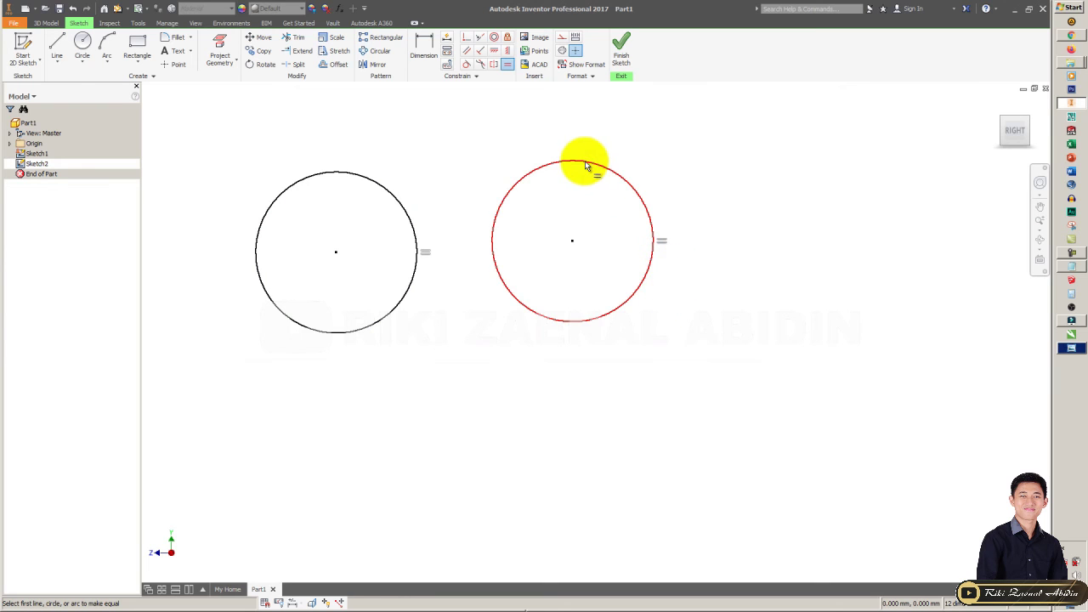
{"action": "key", "text": "ctrl+z"}
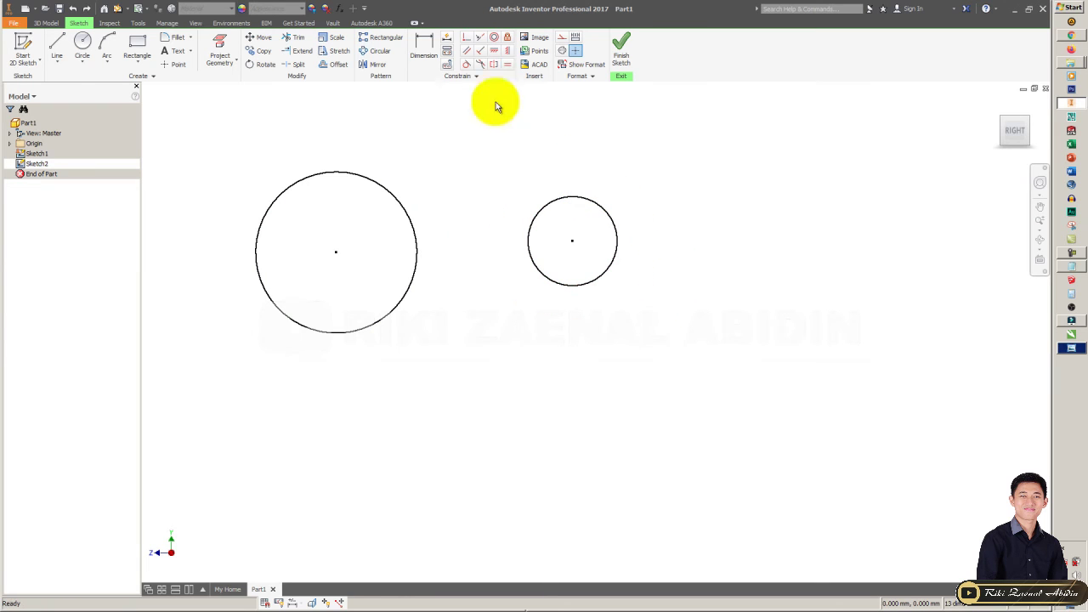
{"action": "left_click", "coordinate": [507, 65]}
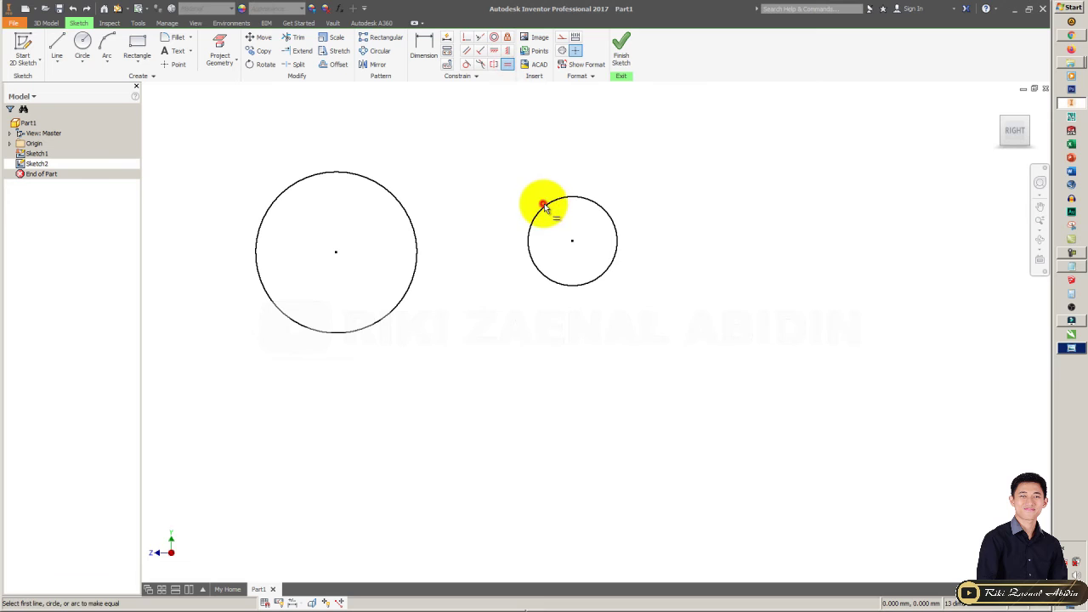
{"action": "left_click", "coordinate": [544, 204]}
{"action": "left_click", "coordinate": [388, 190]}
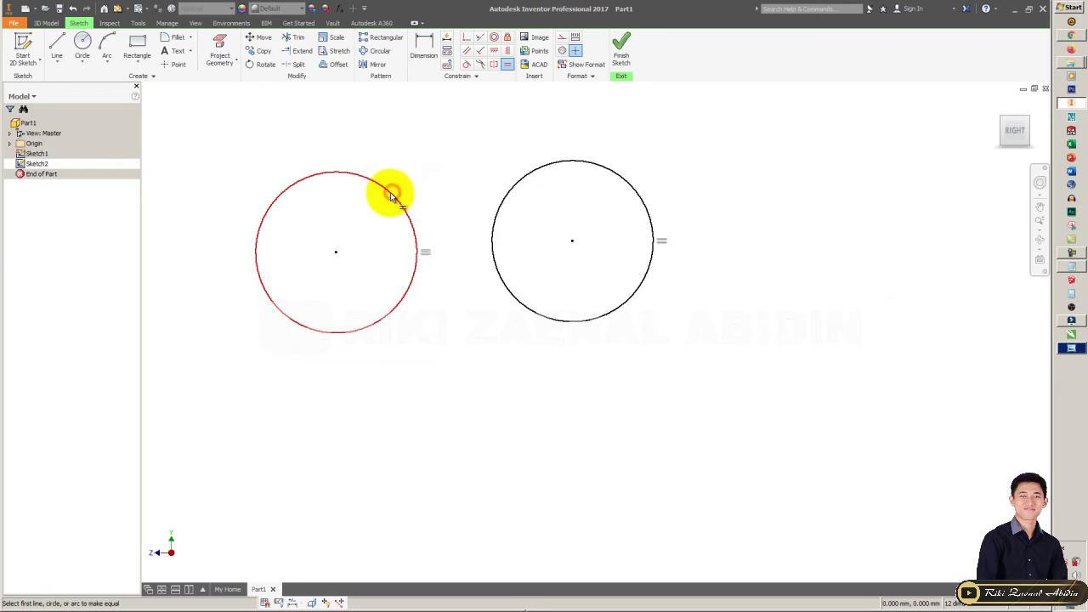
{"action": "key", "text": "Escape"}
{"action": "middle_click_drag", "start_coordinate": [549, 223], "coordinate": [592, 287]}
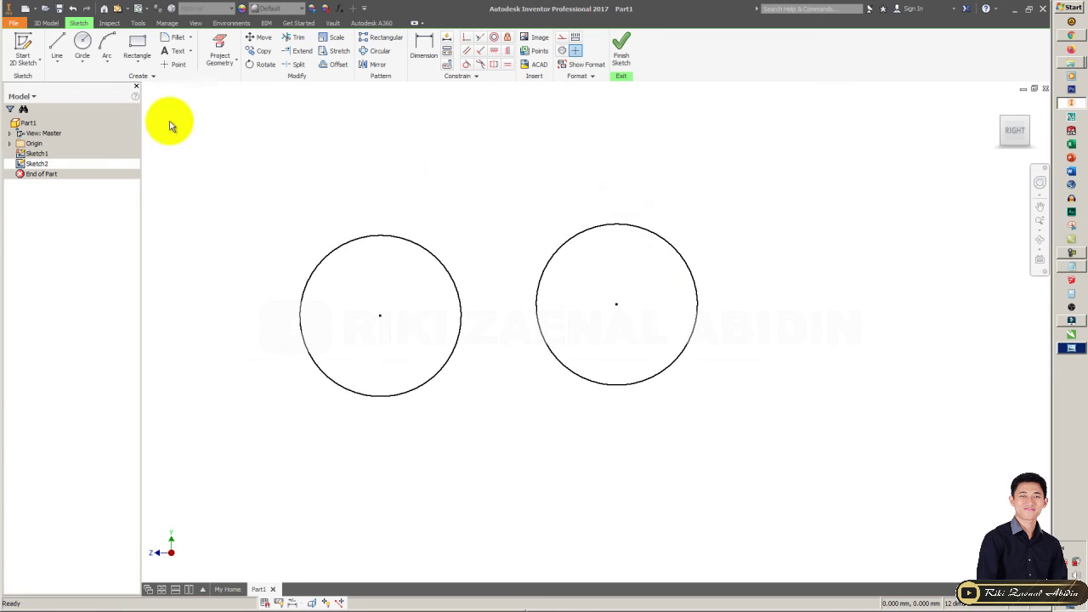
- Give the left circle a 15 mm diameter dimension so both equal circles shrink to match
{"action": "left_click", "coordinate": [425, 53]}
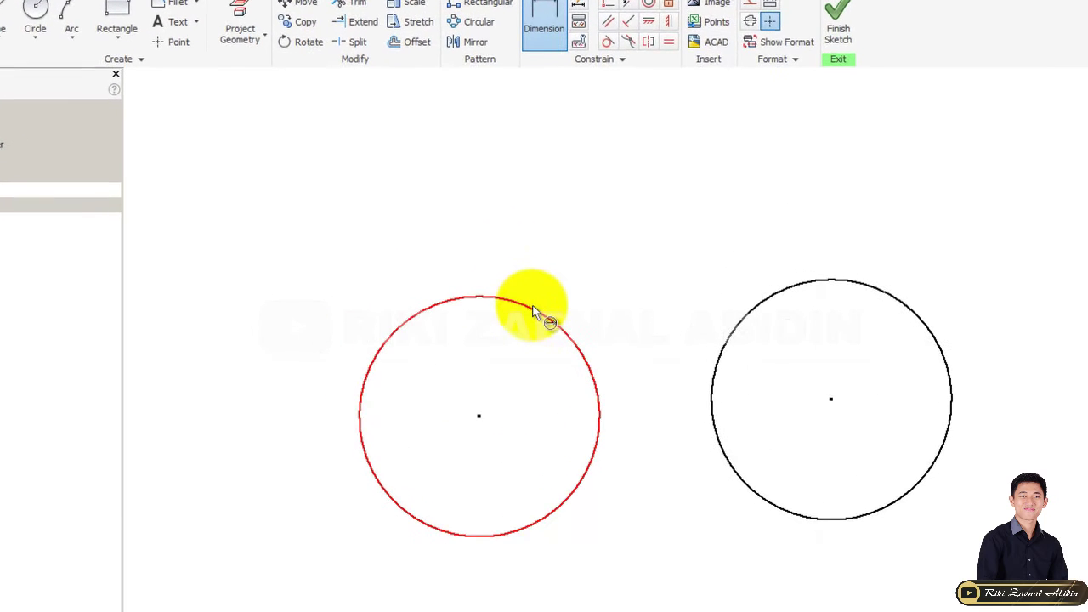
{"action": "left_click", "coordinate": [415, 243]}
{"action": "left_click", "coordinate": [421, 230]}
{"action": "type", "text": "15"}
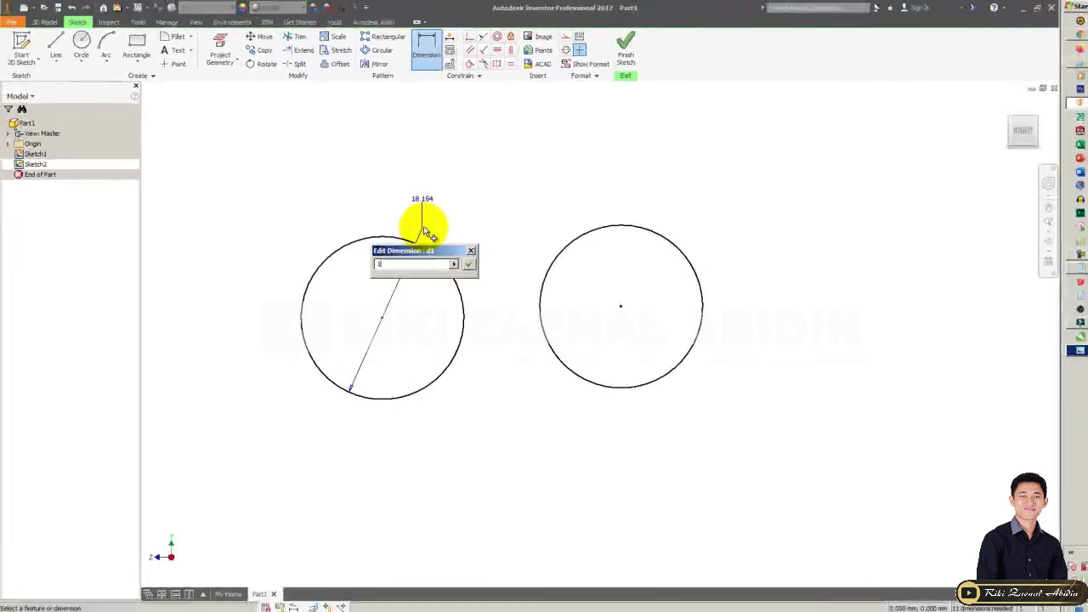
{"action": "key", "text": "Return"}
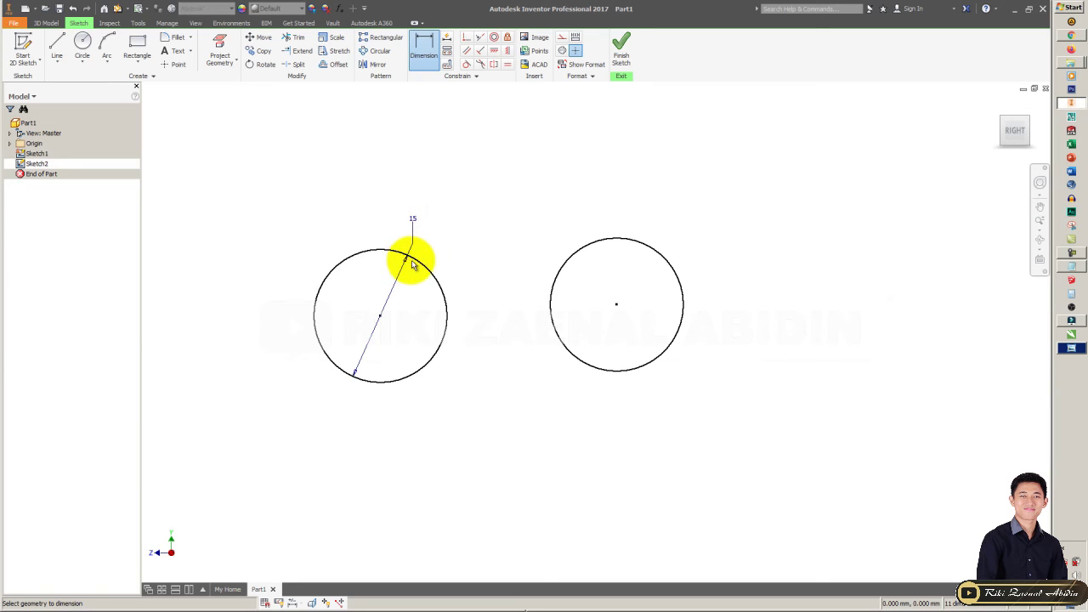
{"action": "left_click", "coordinate": [411, 253]}
{"action": "left_click", "coordinate": [405, 294]}
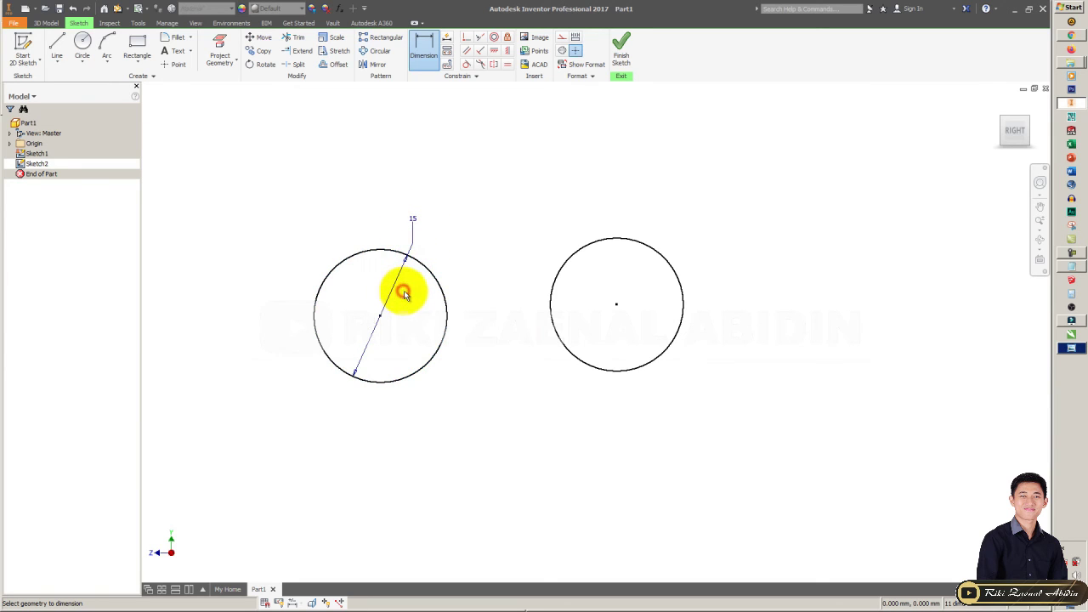
{"action": "key", "text": "Escape"}
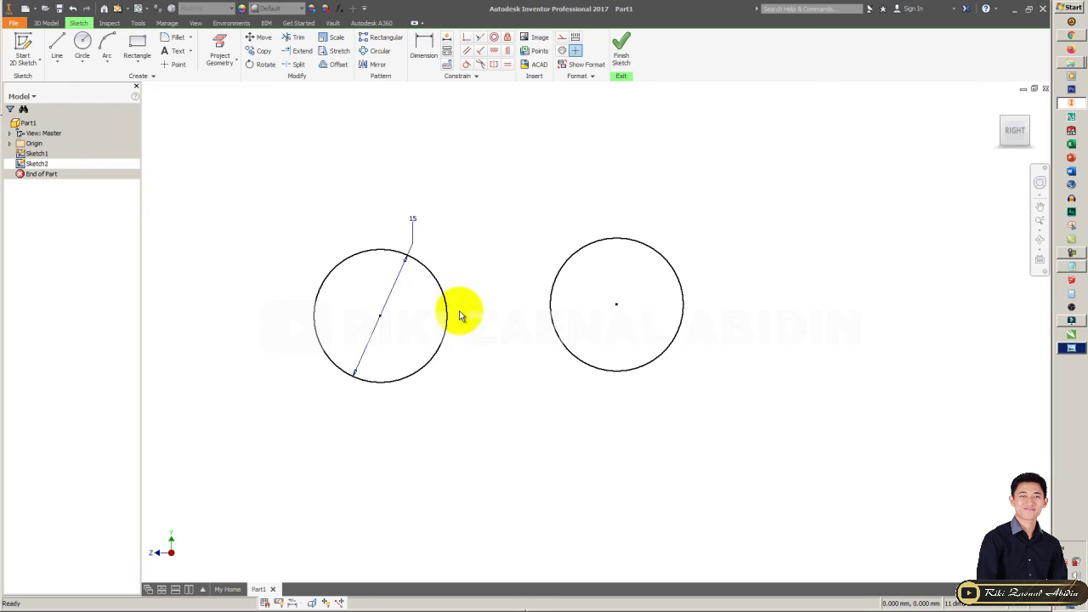
{"action": "key", "text": "F2"}
- Zoom out and pan so the horizontal line, equal circles and 20 mm circle all show
{"action": "mouse_move", "coordinate": [491, 309]}
{"action": "left_mouse_down"}
{"action": "mouse_move", "coordinate": [558, 301]}
{"action": "mouse_move", "coordinate": [520, 292]}
{"action": "left_mouse_up"}
{"action": "scroll", "coordinate": [559, 301], "scroll_direction": "down", "scroll_amount": 5}
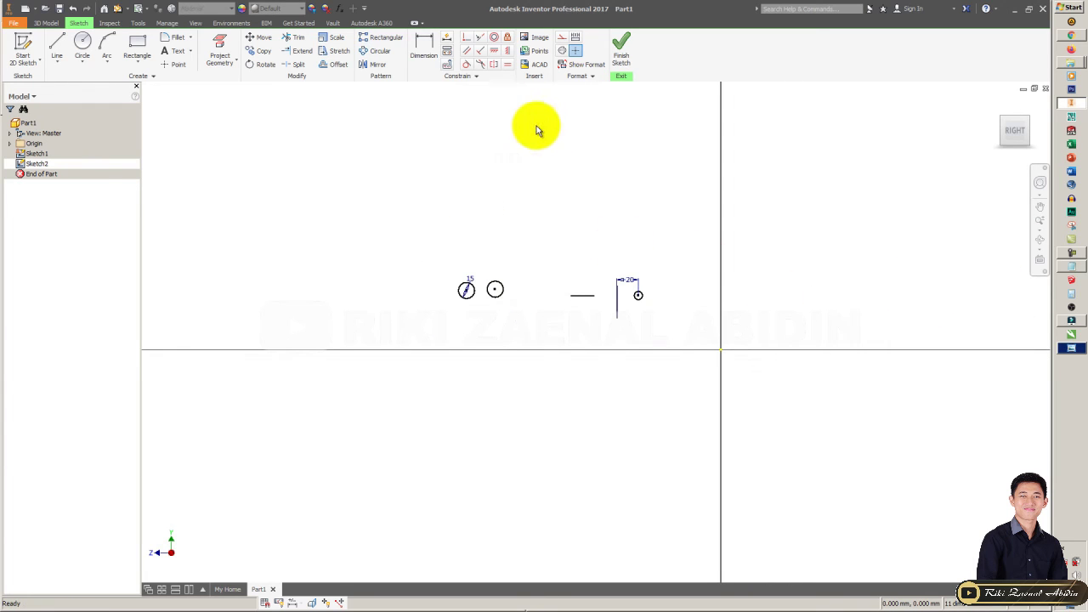
{"action": "left_click", "coordinate": [1071, 255]}
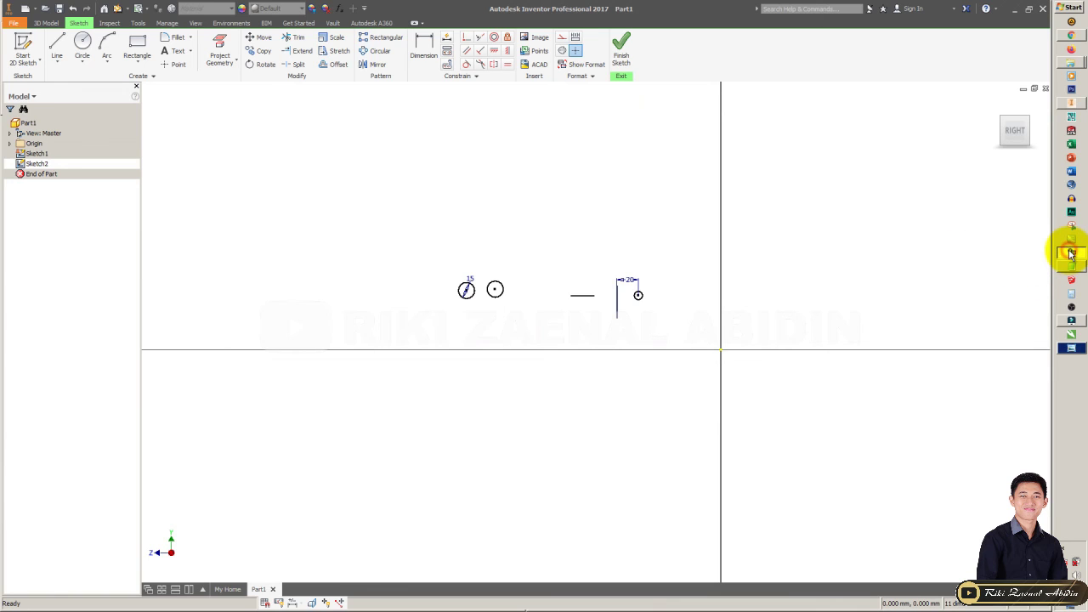
{"action": "left_click", "coordinate": [935, 395]}
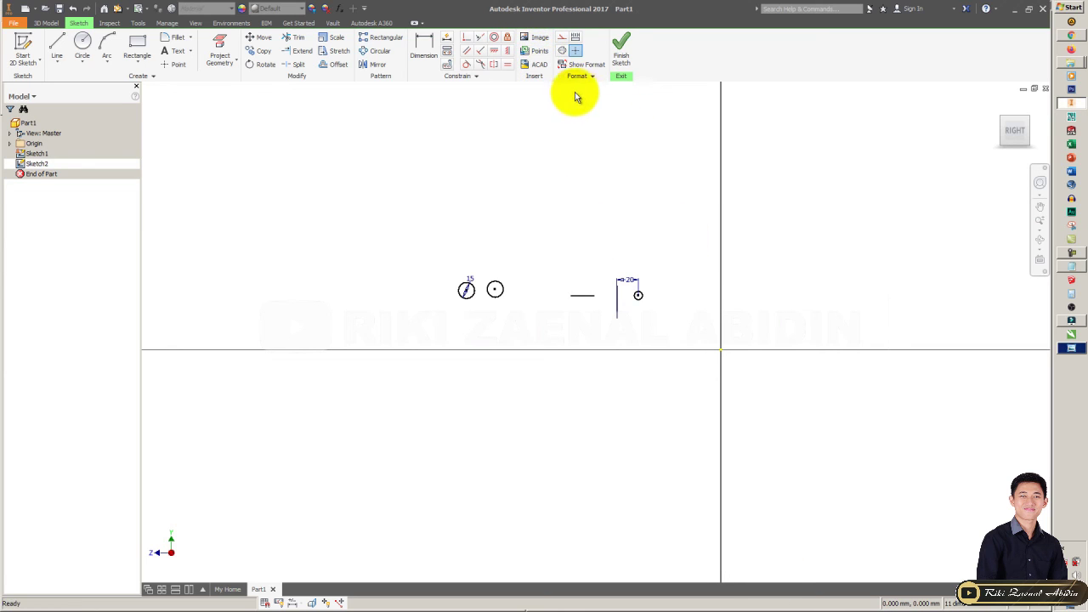
{"action": "left_click", "coordinate": [912, 446]}
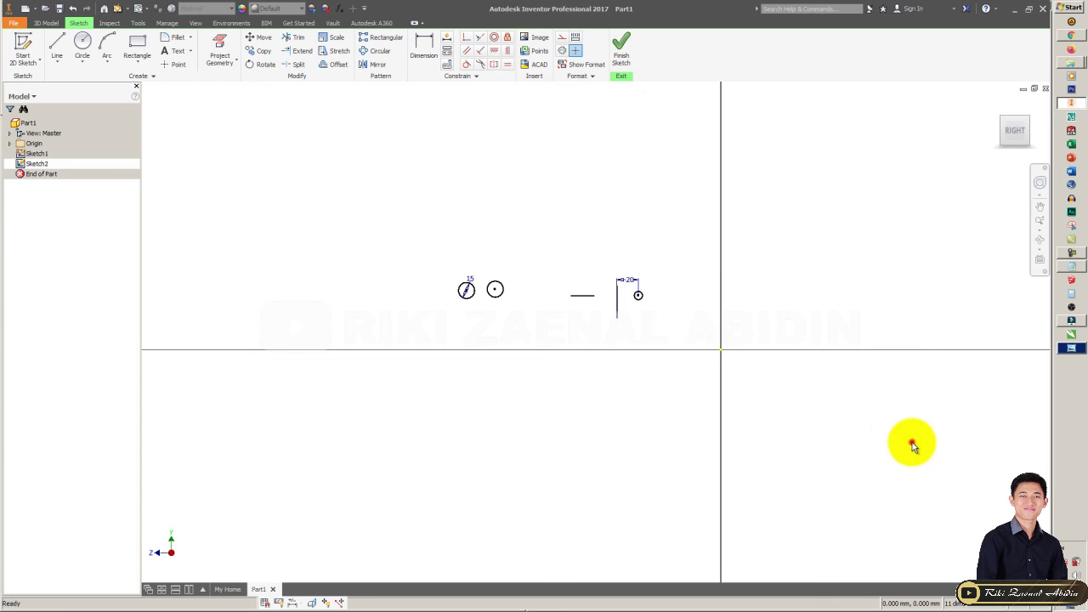
{"action": "mouse_move", "coordinate": [912, 446]}
{"action": "middle_mouse_down"}
{"action": "mouse_move", "coordinate": [865, 436]}
{"action": "mouse_move", "coordinate": [931, 445]}
{"action": "middle_mouse_up"}
{"action": "scroll", "coordinate": [858, 414], "scroll_direction": "down", "scroll_amount": 3}
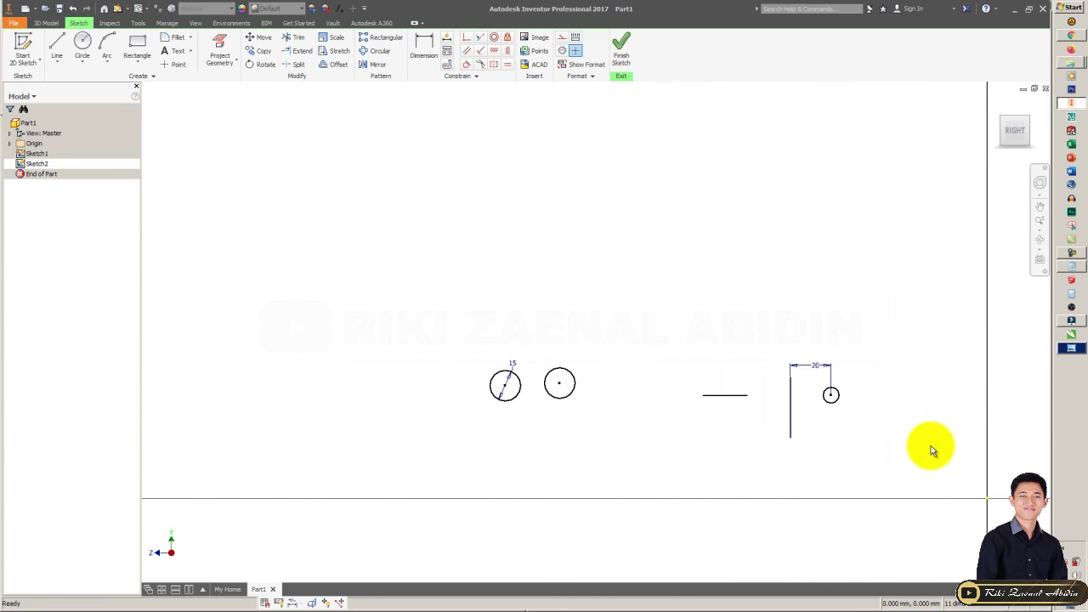